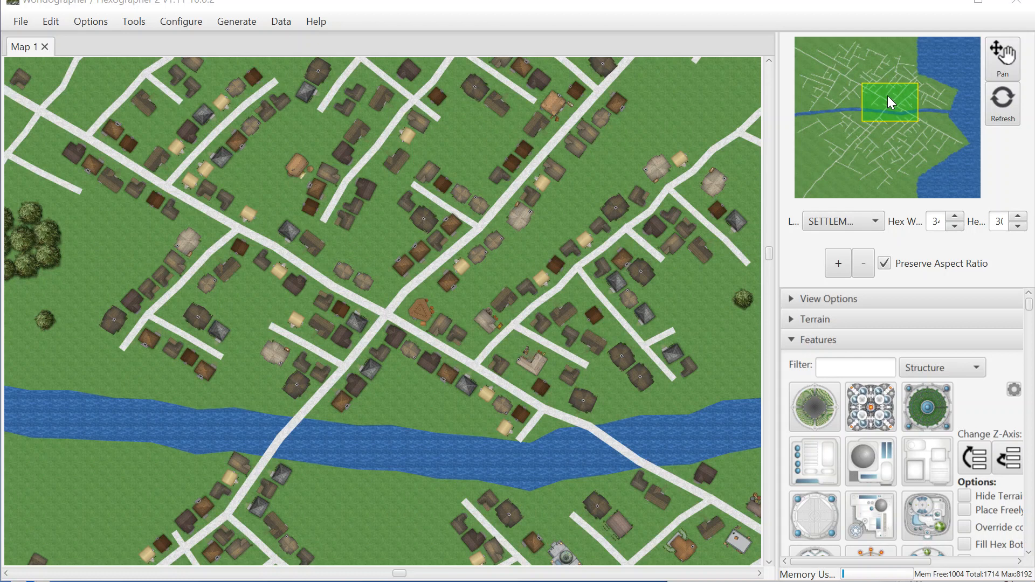
# Move the brown house on the east side of the central diagonal road farther from the road, and select the house near the side-street junction
pyautogui.moveTo(885, 104); pyautogui.dragTo(891, 99)
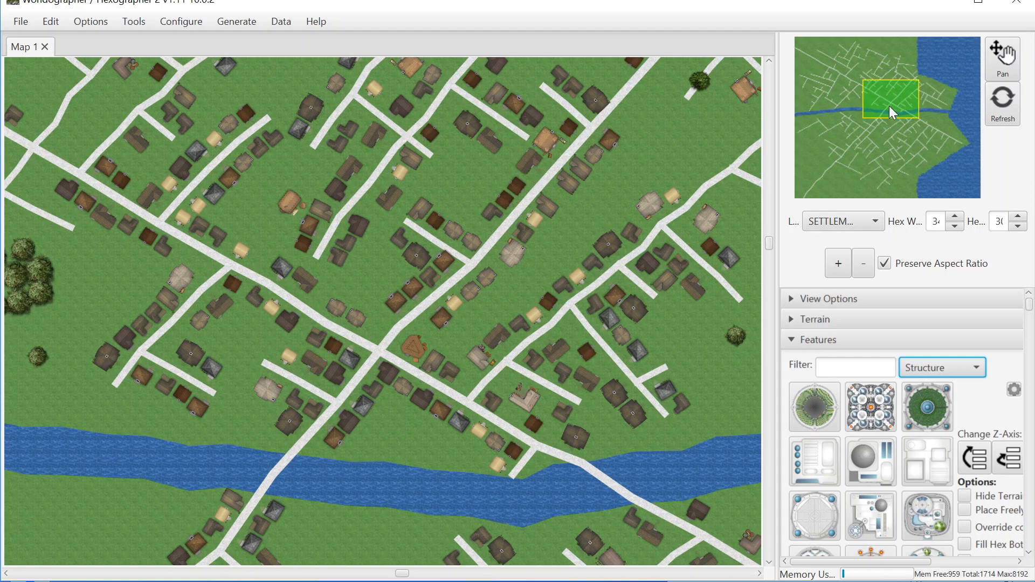
pyautogui.moveTo(889, 104)
pyautogui.mouseDown()
pyautogui.moveTo(885, 85)
pyautogui.moveTo(865, 79)
pyautogui.moveTo(894, 95)
pyautogui.mouseUp()
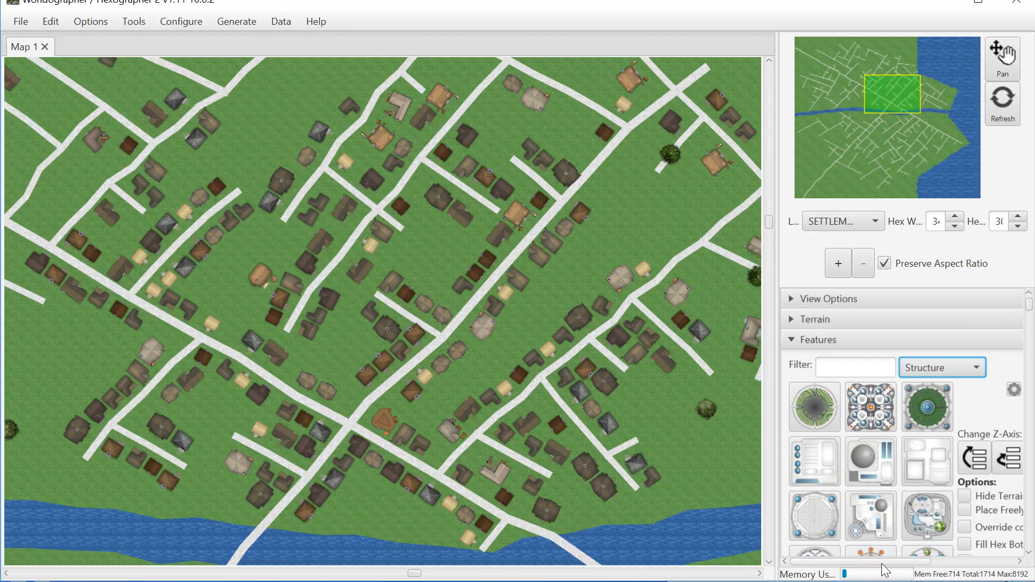
pyautogui.moveTo(882, 564); pyautogui.dragTo(934, 564)
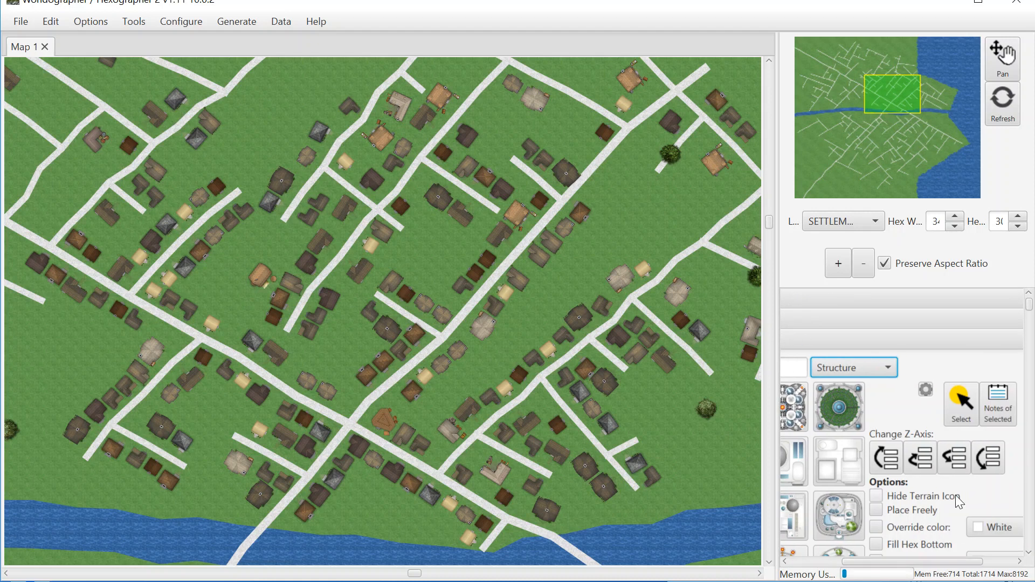
pyautogui.click(962, 410)
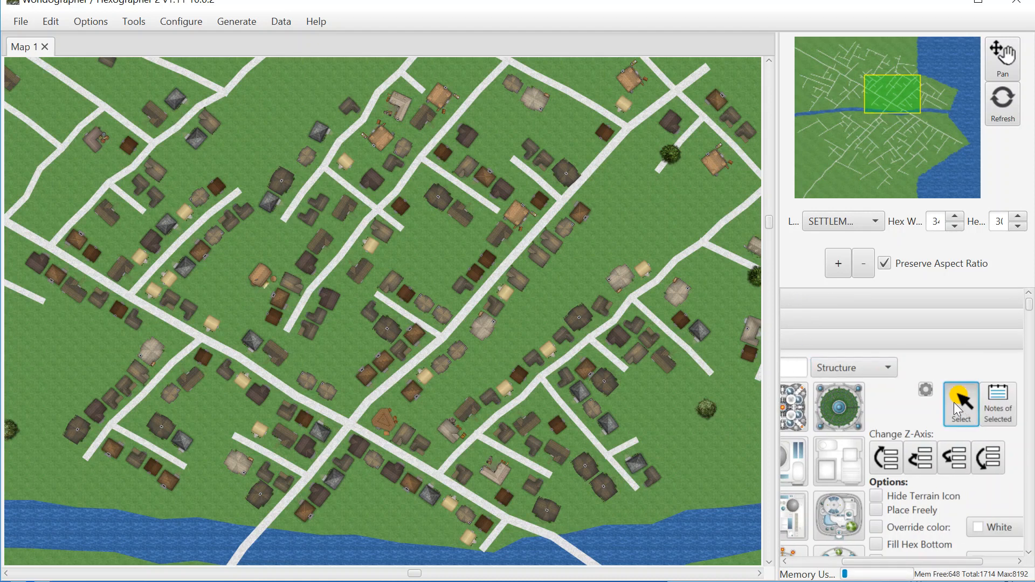
pyautogui.click(582, 217)
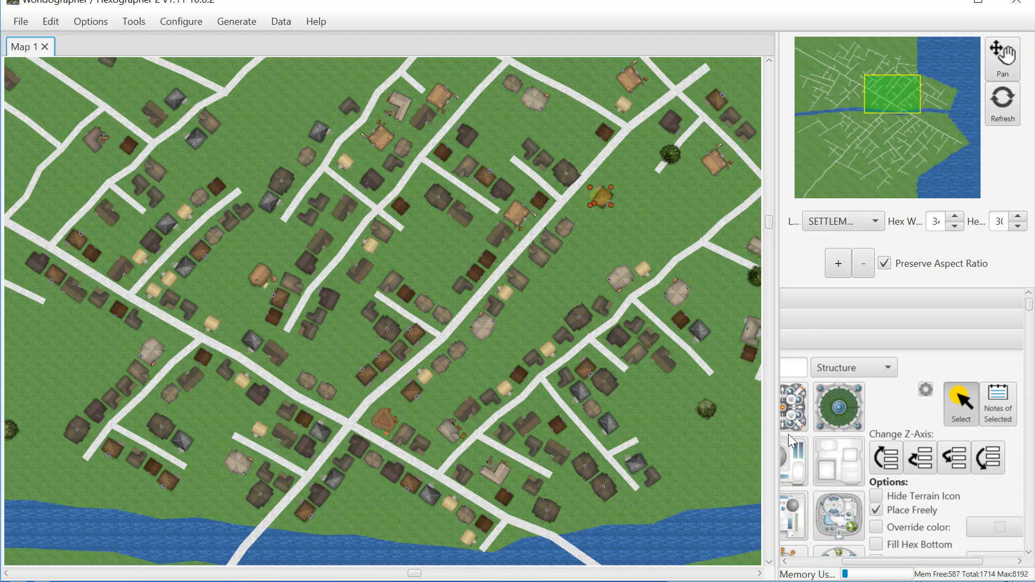
pyautogui.click(417, 335)
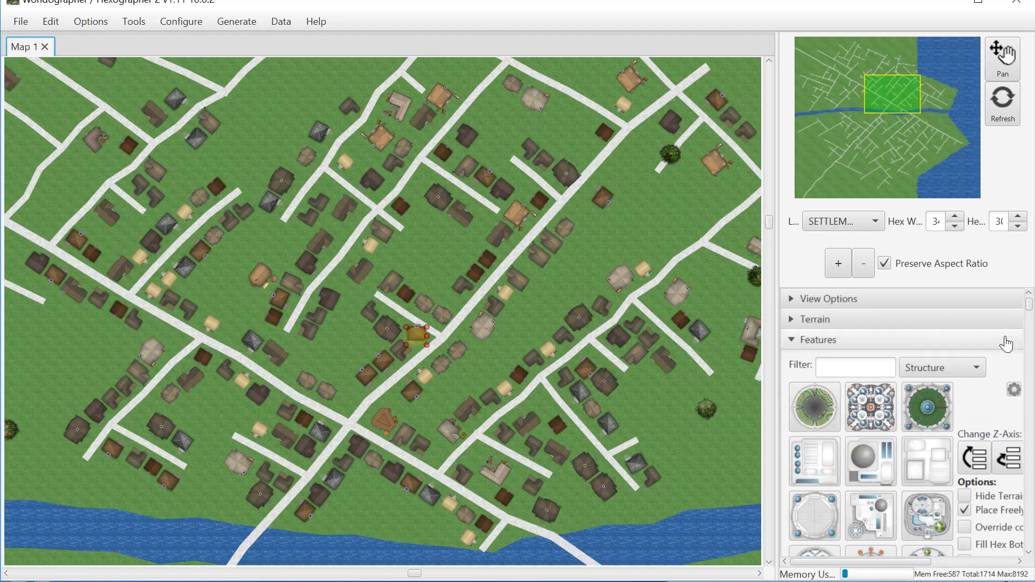
# Place the L-shaped building with barrels from the structure features beside the diagonal road, just south of its northern junction
pyautogui.click(1031, 347)
pyautogui.click(1031, 346)
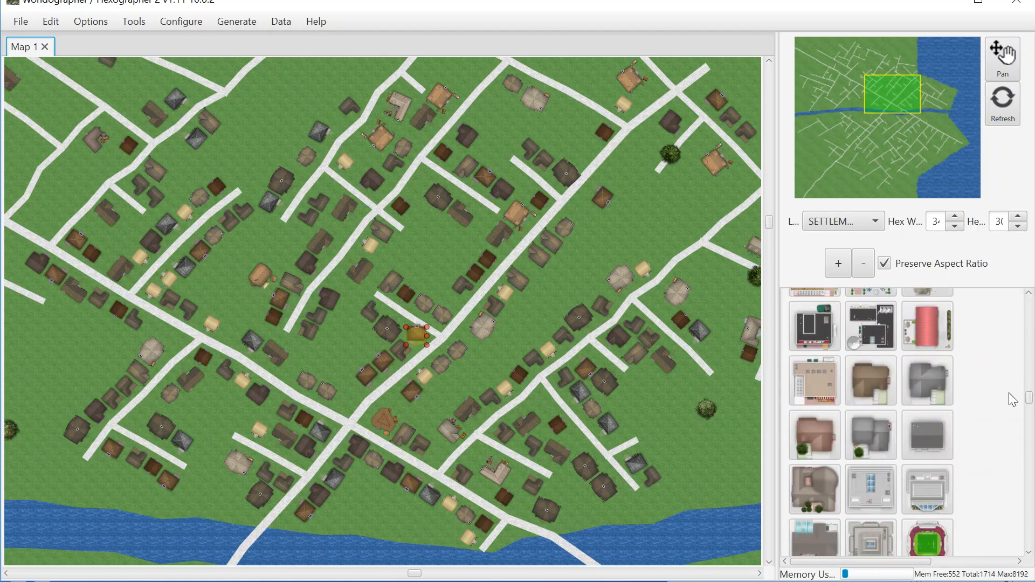
pyautogui.click(1030, 400)
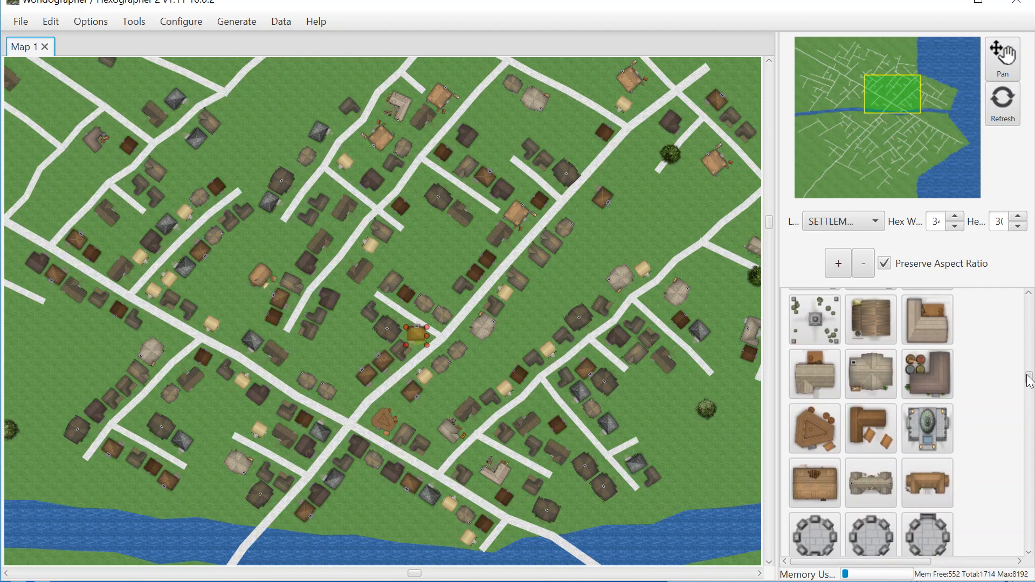
pyautogui.click(940, 384)
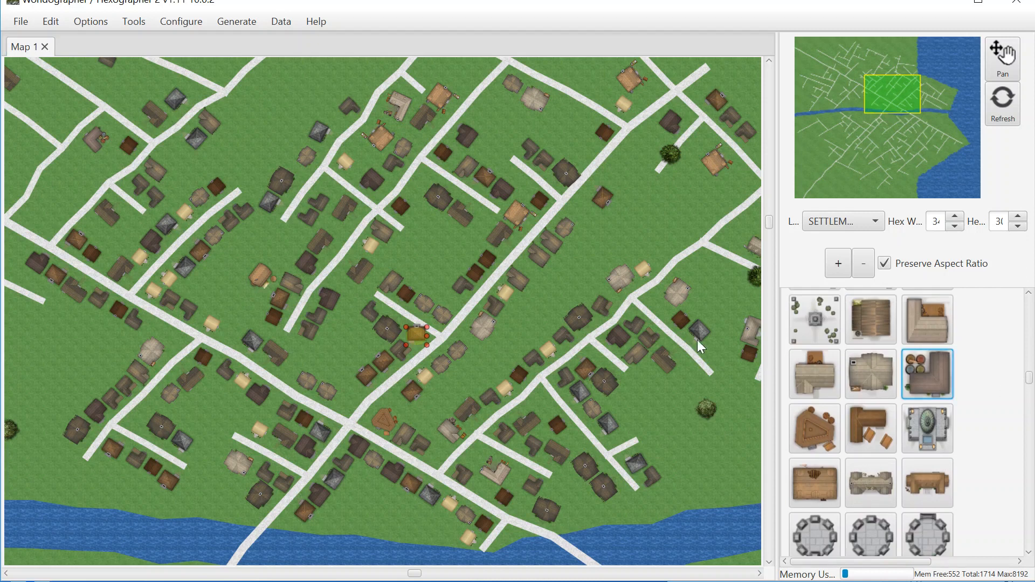
pyautogui.press('Escape')
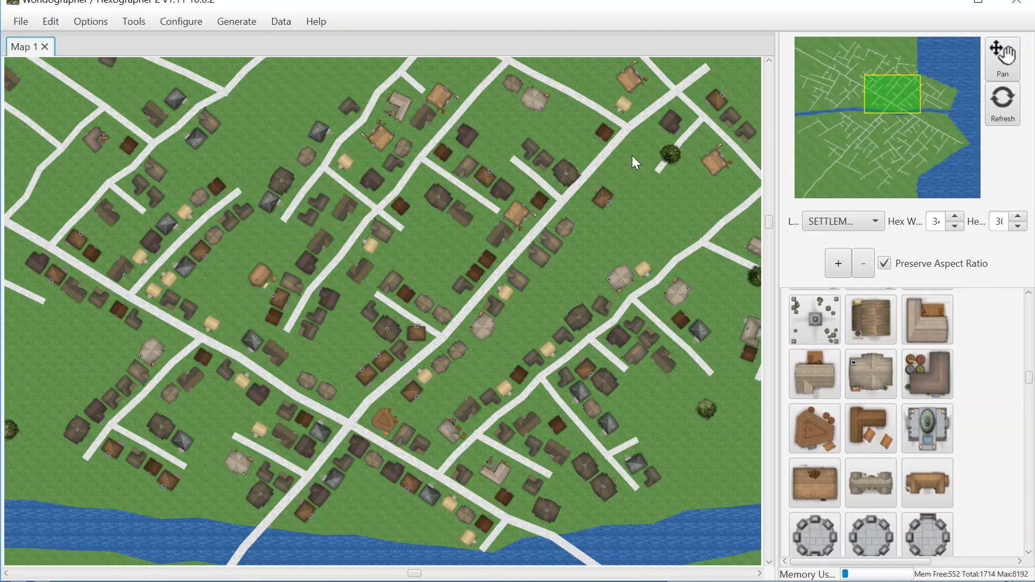
pyautogui.click(912, 361)
pyautogui.click(622, 151)
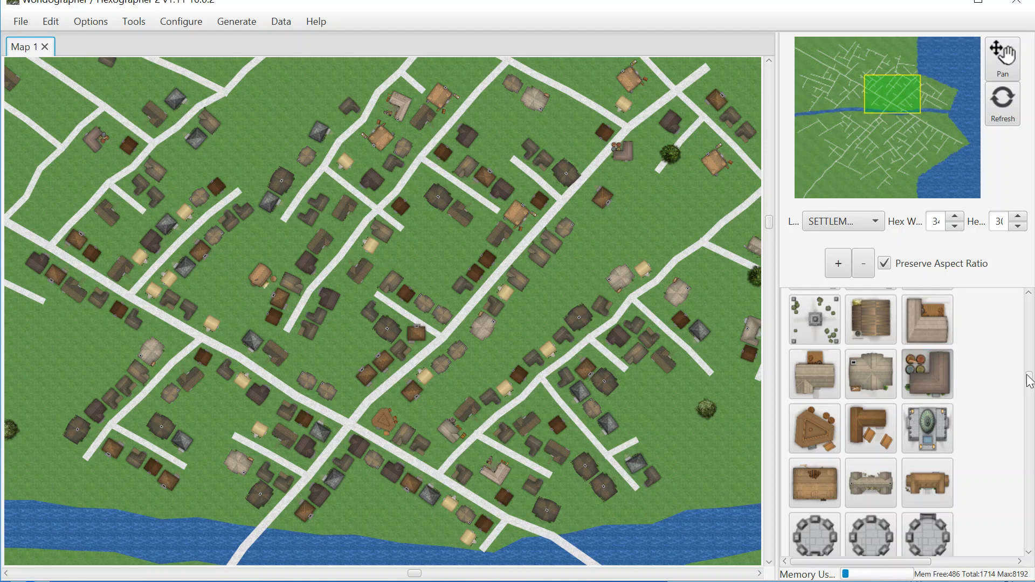
# Move the newly placed L-shaped building slightly southeast, away from the road
pyautogui.moveTo(1028, 378); pyautogui.dragTo(1027, 306)
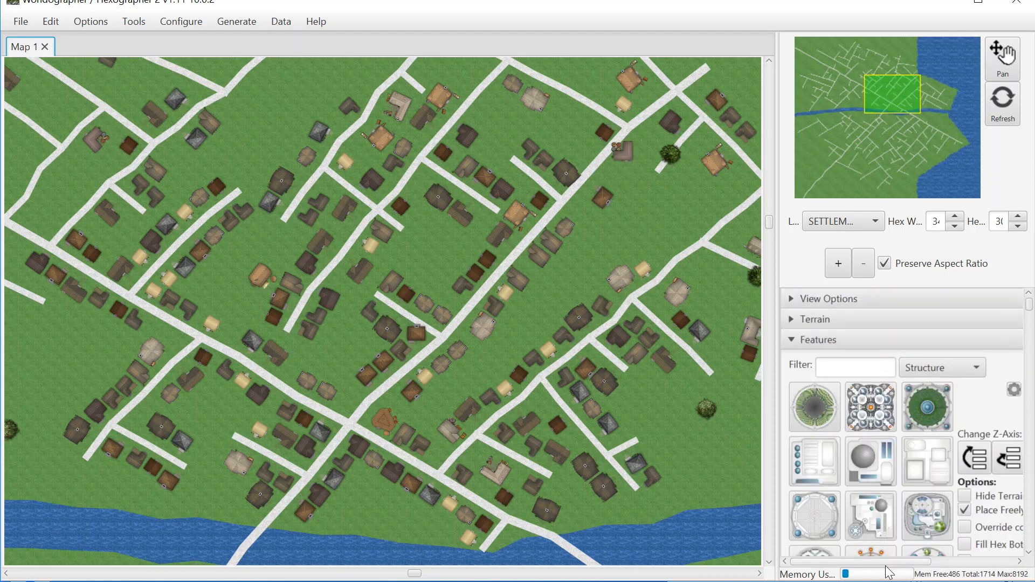
pyautogui.moveTo(890, 562); pyautogui.dragTo(931, 569)
pyautogui.click(990, 420)
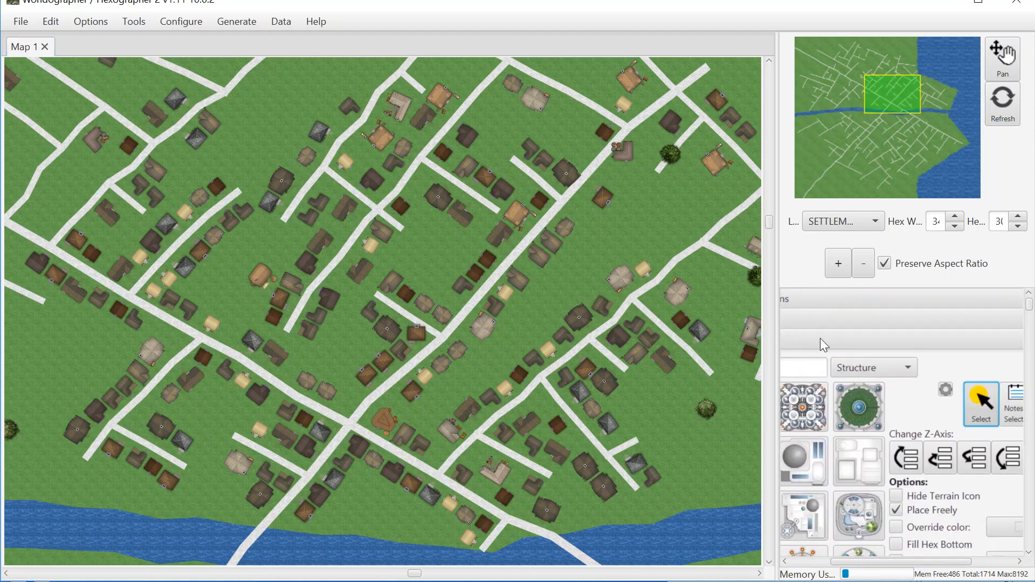
pyautogui.moveTo(623, 153); pyautogui.dragTo(626, 160)
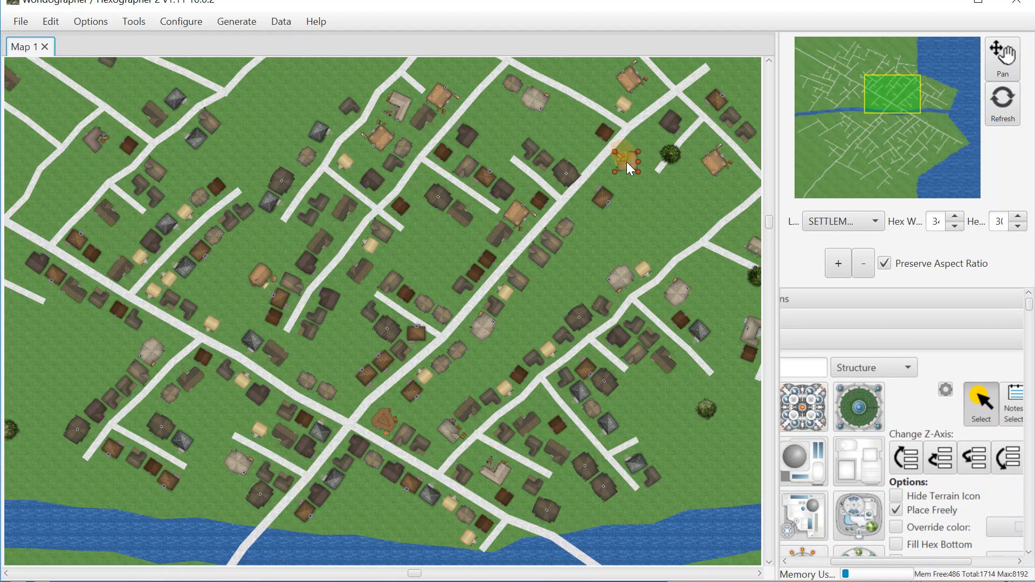
# Set the selected L-shaped building's rotation to 30
pyautogui.moveTo(923, 563); pyautogui.dragTo(954, 562)
pyautogui.scroll(-5, 1028, 324)
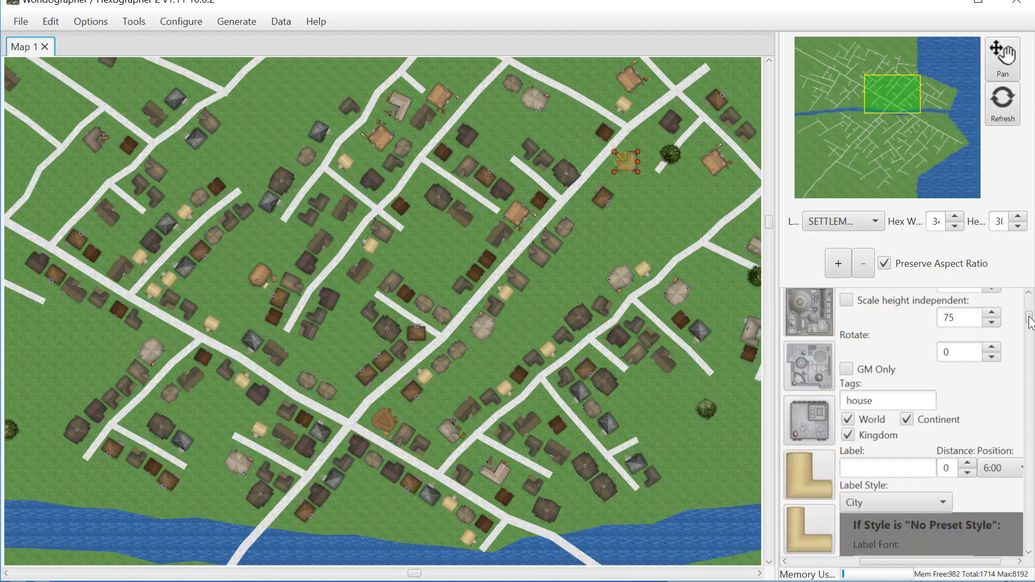
pyautogui.doubleClick(949, 378)
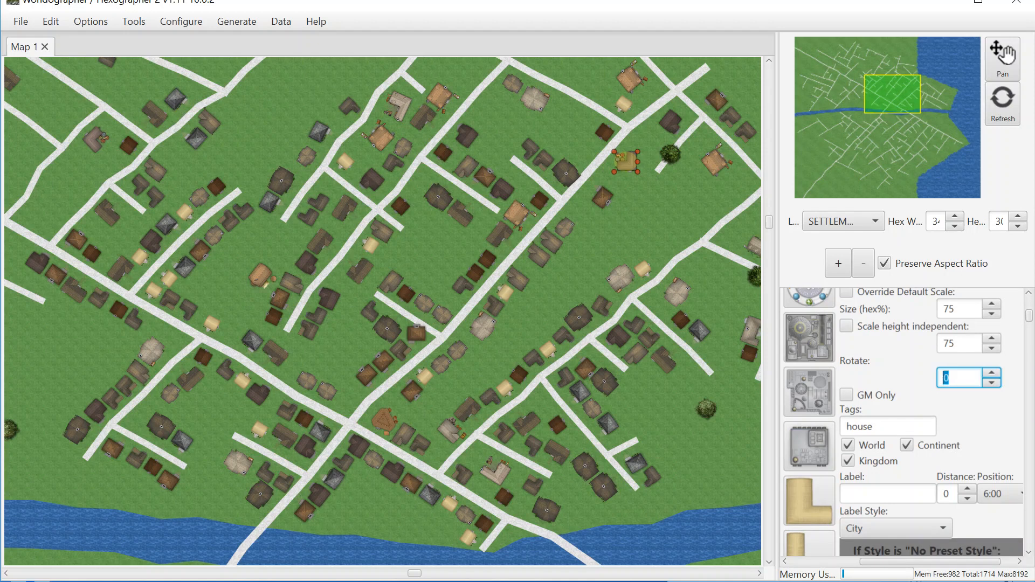
pyautogui.write('30')
# Open the note of the selected building, view its staff list, and close the note
pyautogui.scroll(1, 1030, 318)
pyautogui.scroll(6, 1031, 321)
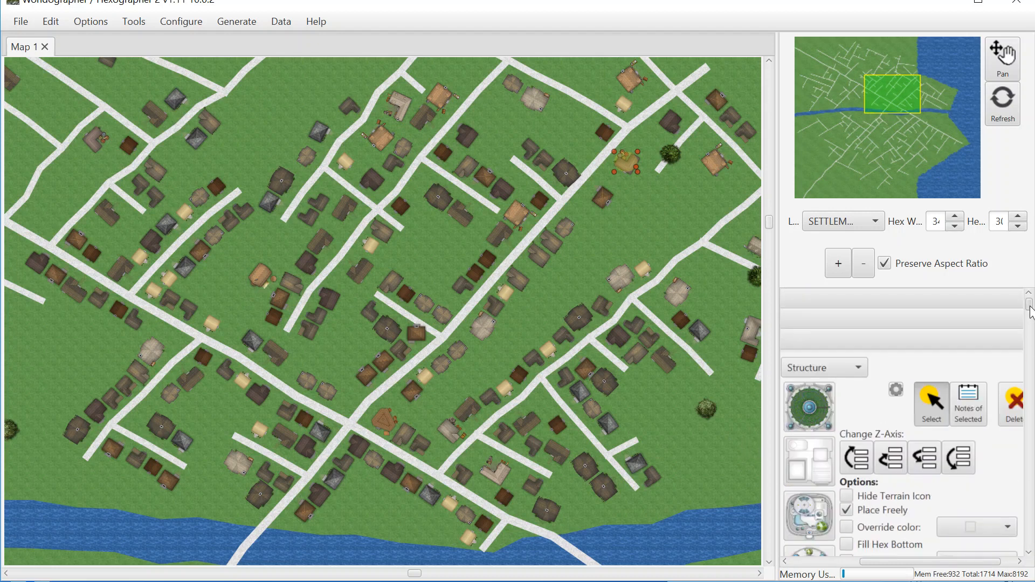
pyautogui.click(977, 418)
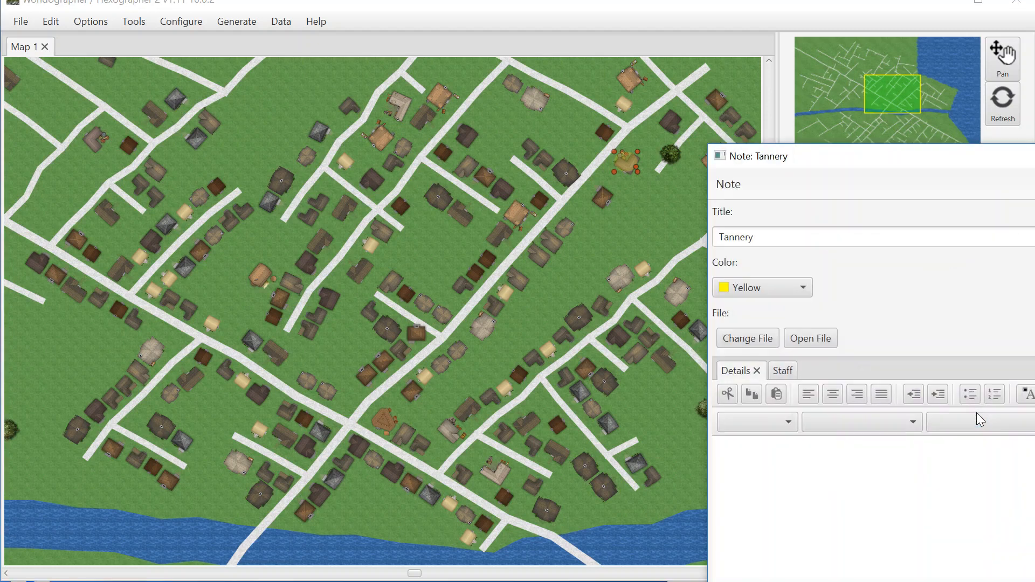
pyautogui.moveTo(917, 163); pyautogui.dragTo(437, 17)
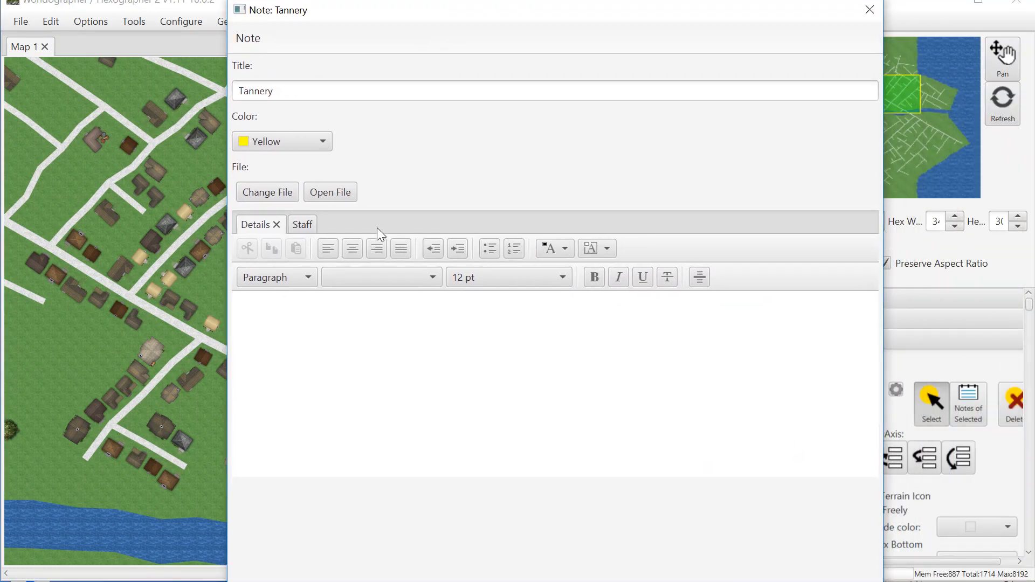
pyautogui.click(312, 227)
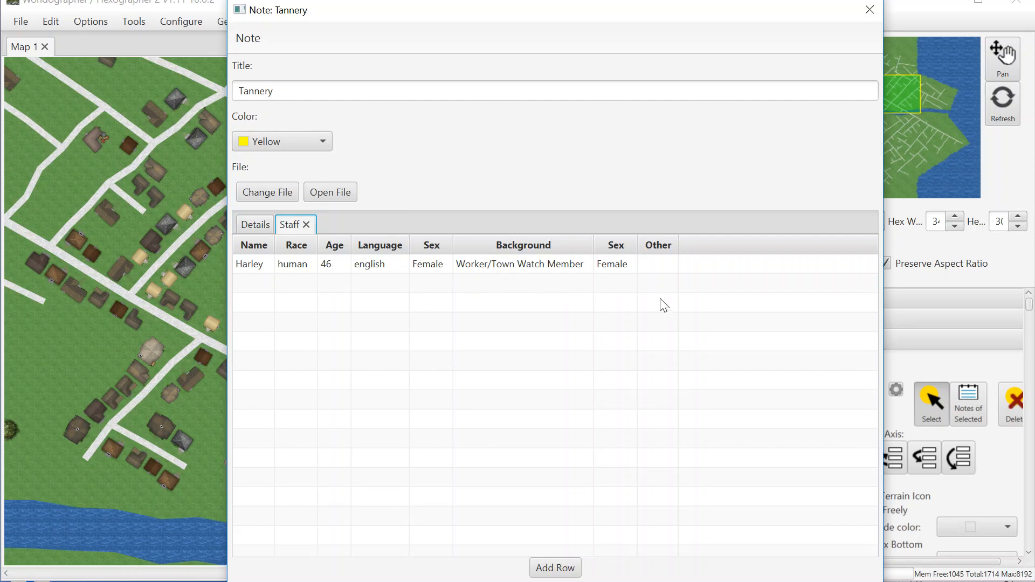
pyautogui.click(870, 10)
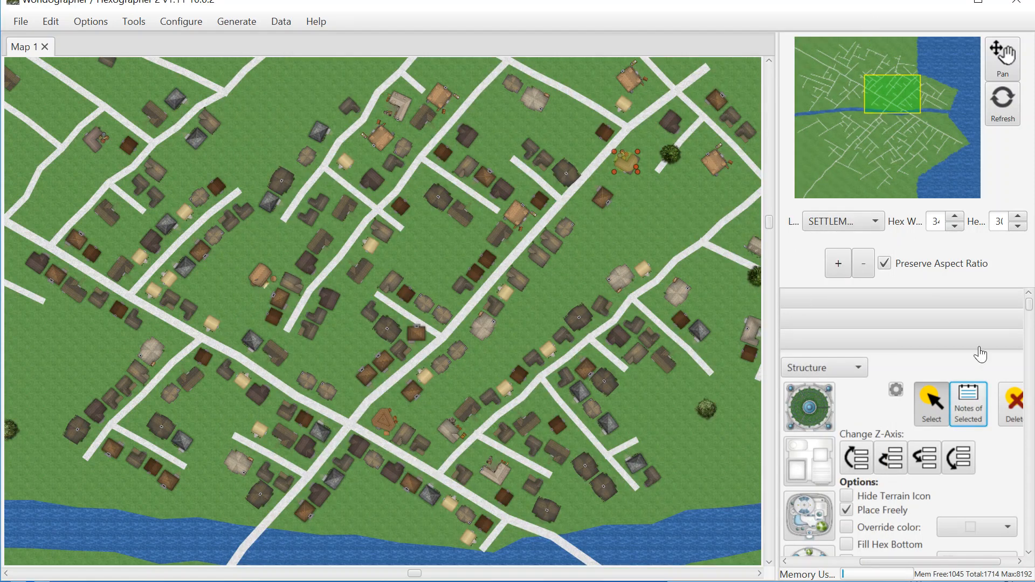
# Activate note viewing and editing in the view options and show the note markers on the map
pyautogui.moveTo(927, 562); pyautogui.dragTo(860, 556)
pyautogui.click(829, 300)
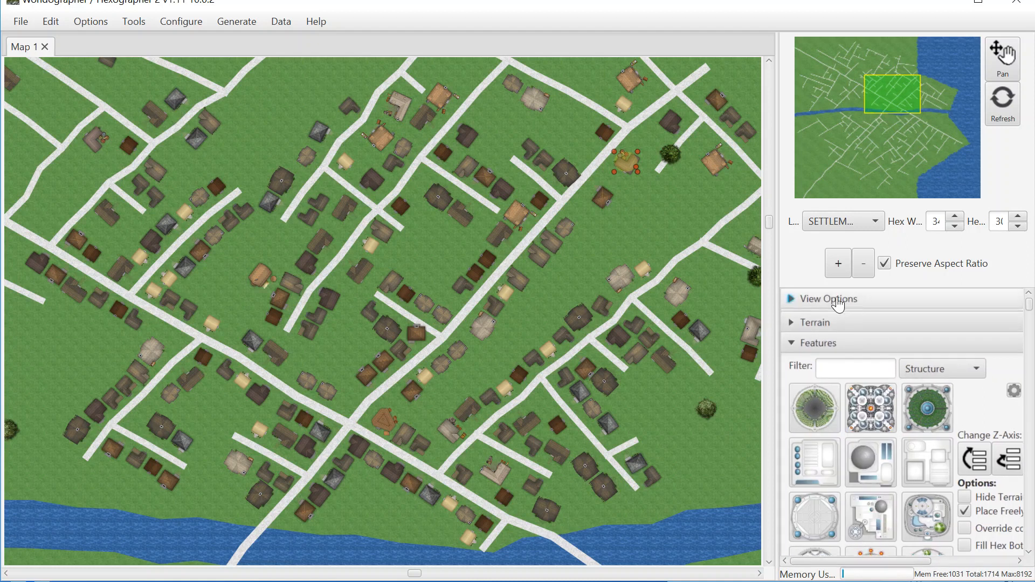
pyautogui.click(846, 335)
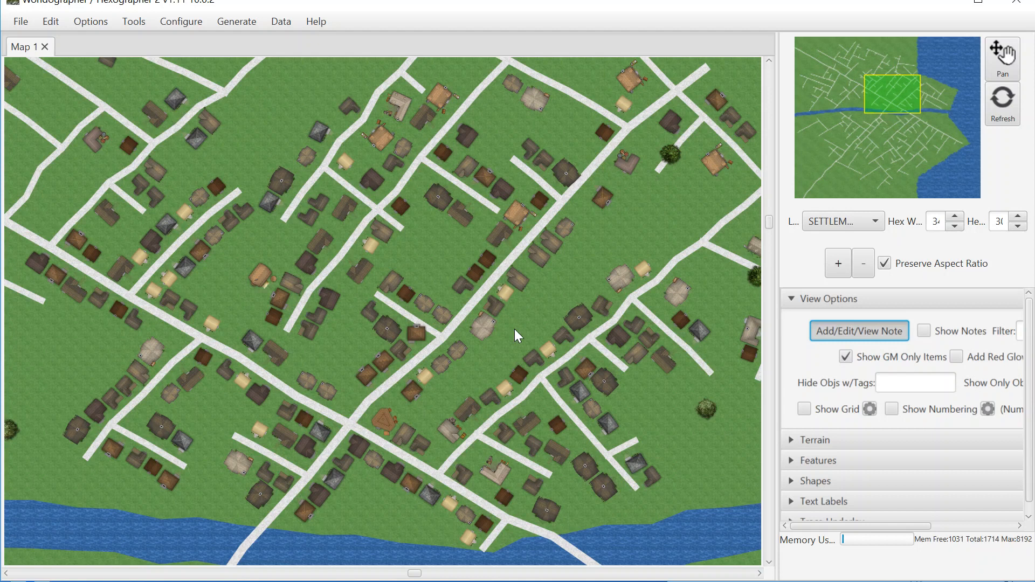
pyautogui.click(923, 330)
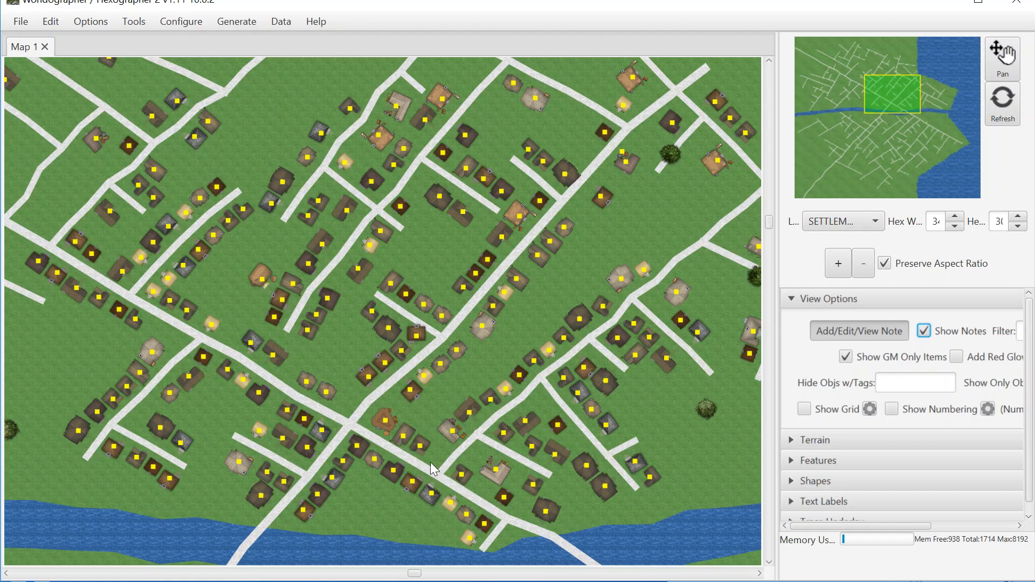
# Open the note of the tavern at the central crossroads, review its drink, food, patron and staff lists, and close it
pyautogui.doubleClick(392, 433)
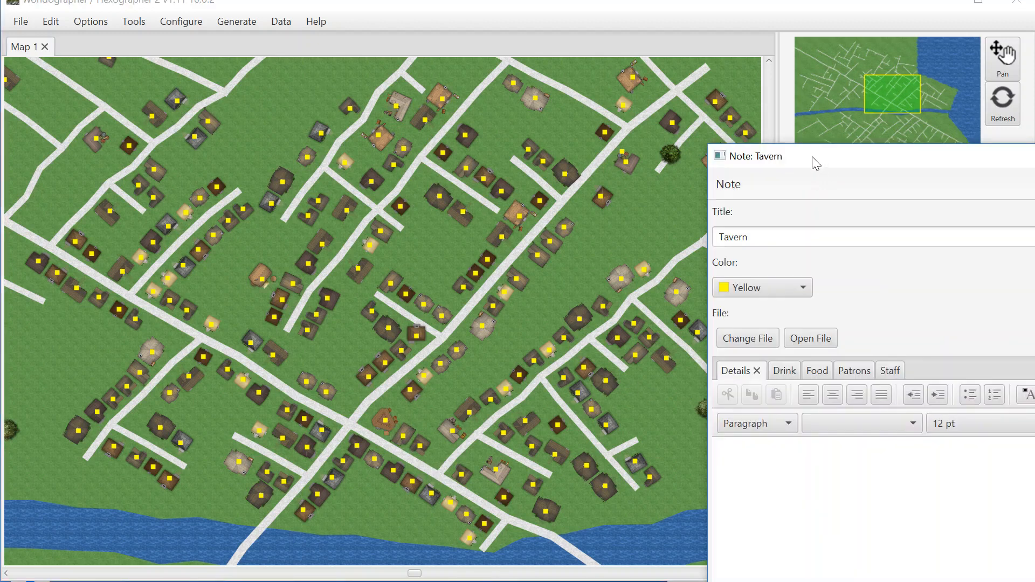
pyautogui.moveTo(816, 161); pyautogui.dragTo(331, 6)
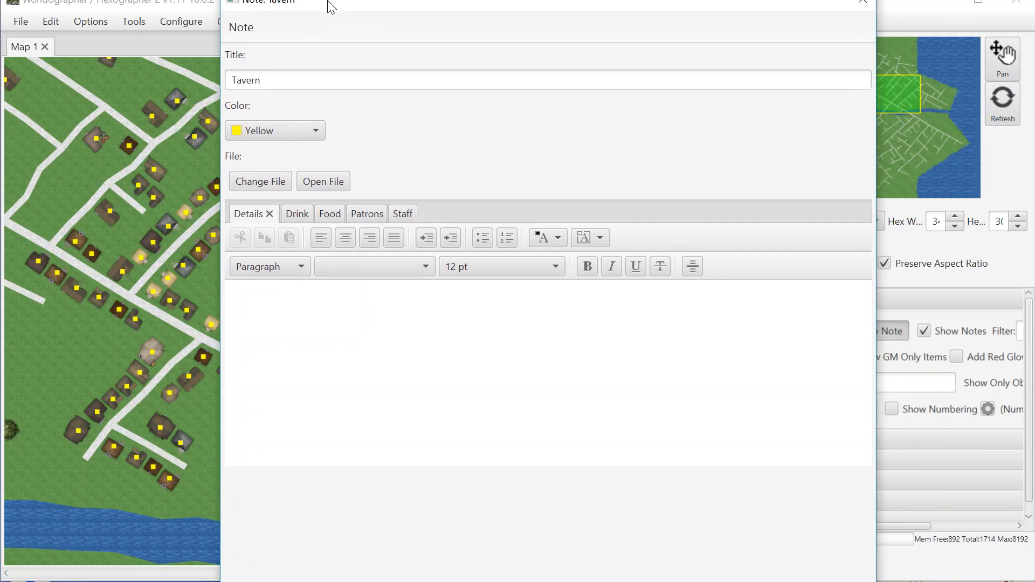
pyautogui.click(300, 217)
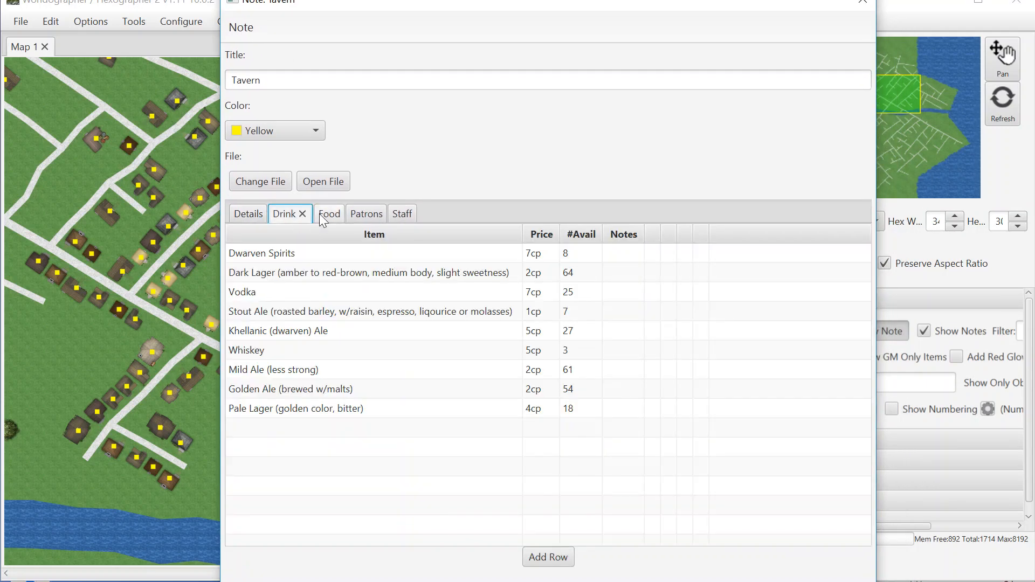
pyautogui.click(321, 215)
pyautogui.click(357, 215)
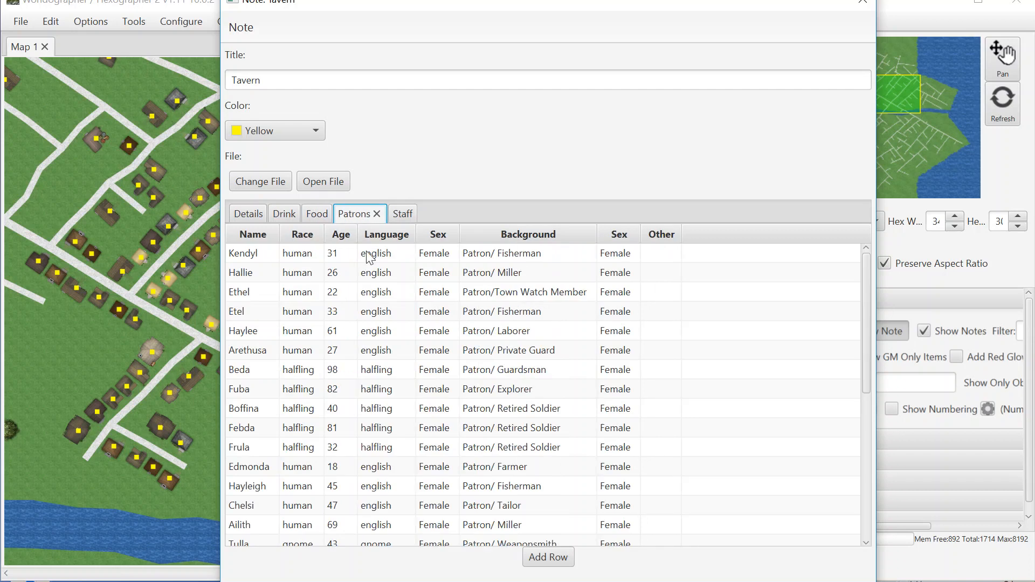
pyautogui.click(403, 215)
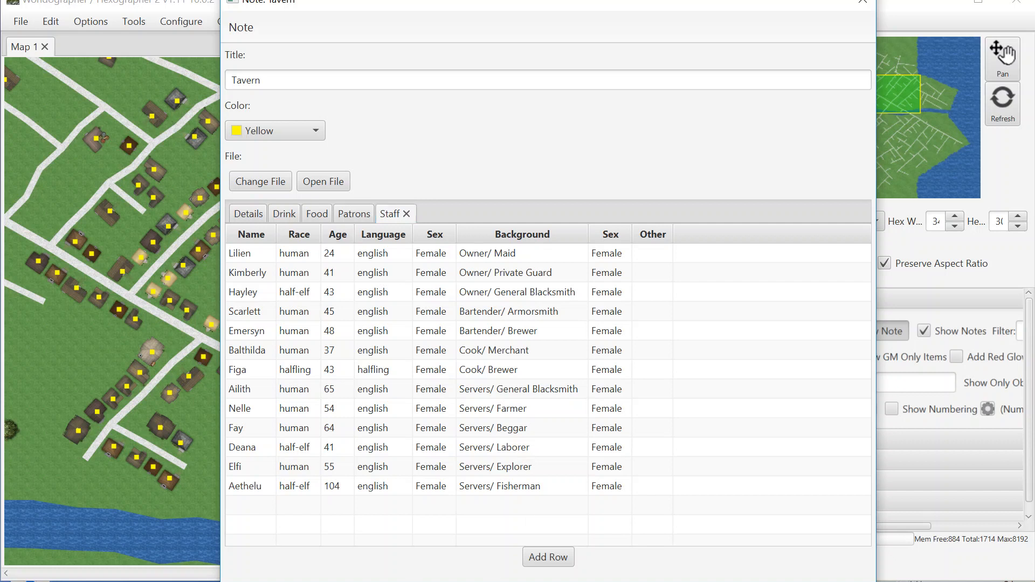
pyautogui.press('Escape')
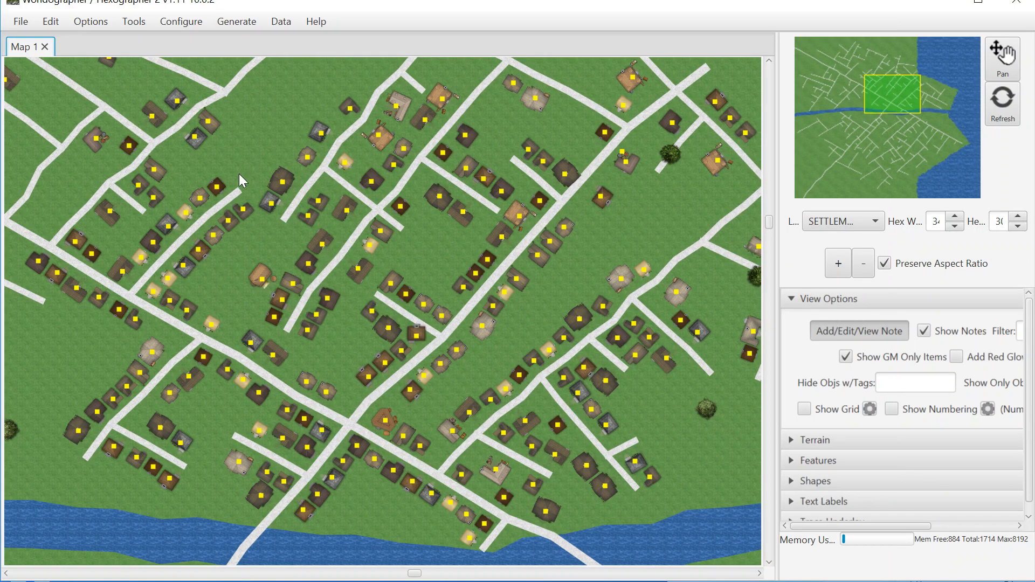
# Open the settlement data configuration and examine the building placement settings for the medieval building types
pyautogui.click(184, 24)
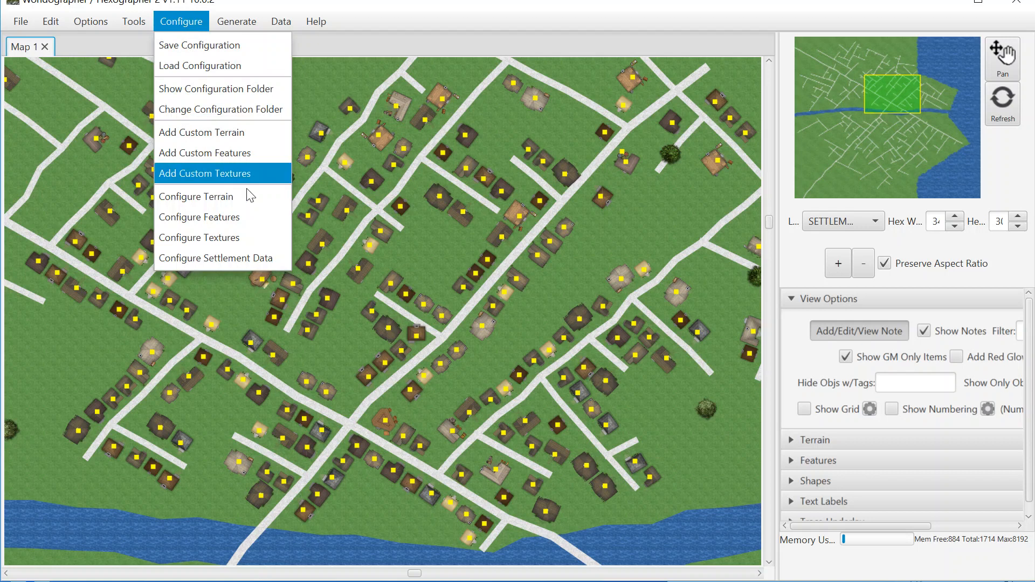
pyautogui.click(259, 263)
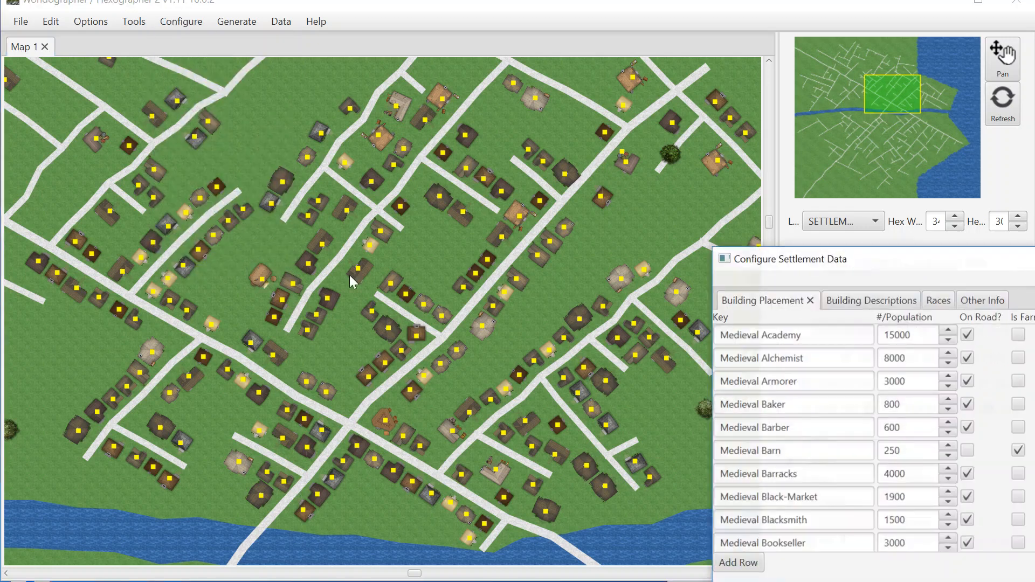
pyautogui.moveTo(799, 263); pyautogui.dragTo(270, 165)
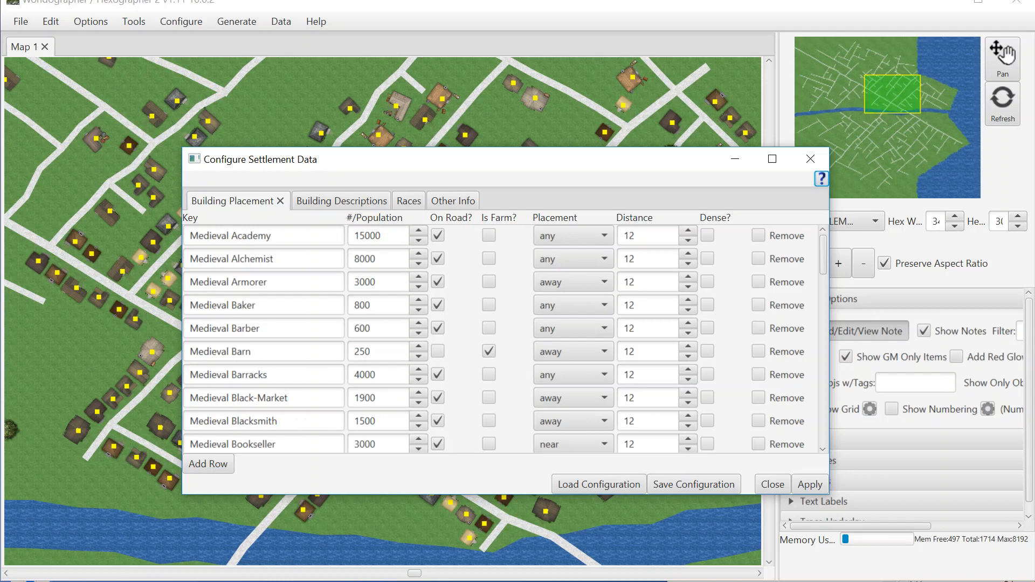
pyautogui.moveTo(824, 263)
pyautogui.mouseDown()
pyautogui.moveTo(822, 290)
pyautogui.moveTo(823, 257)
pyautogui.mouseUp()
pyautogui.scroll(-1, 821, 289)
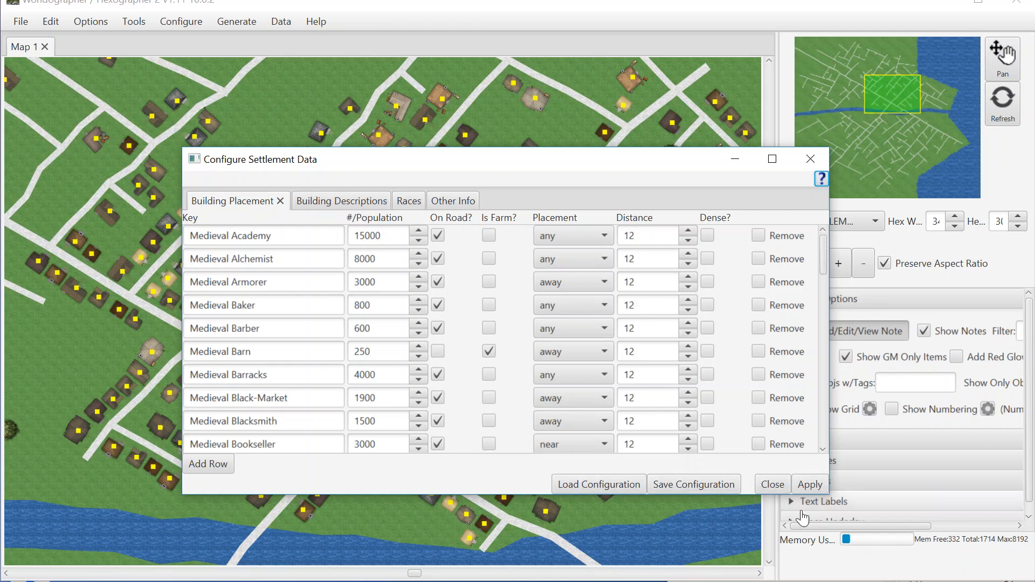
# Review the armorer's armor, staff and shield tables in the building descriptions
pyautogui.click(346, 203)
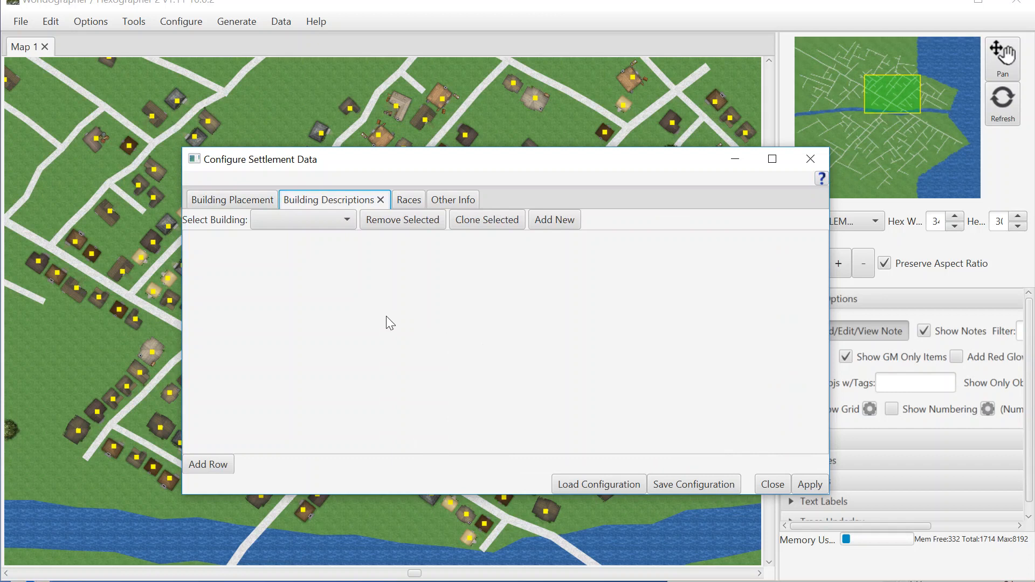
pyautogui.click(330, 222)
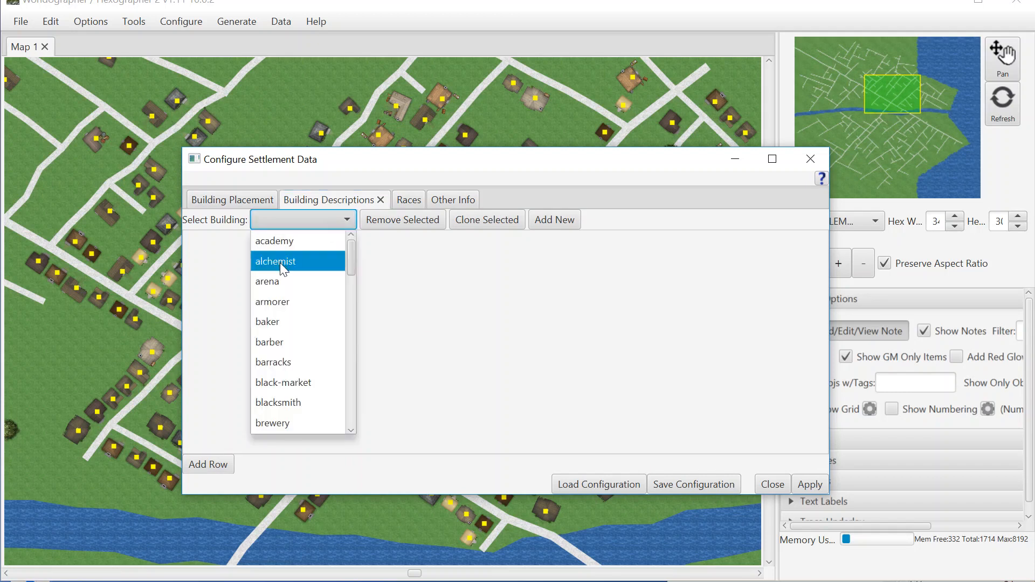
pyautogui.click(278, 302)
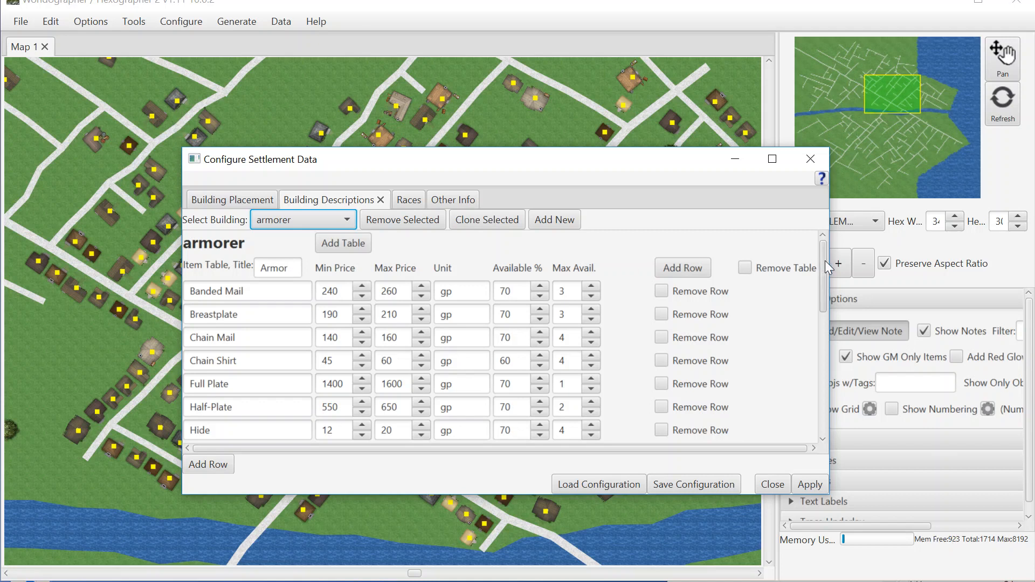
pyautogui.click(347, 220)
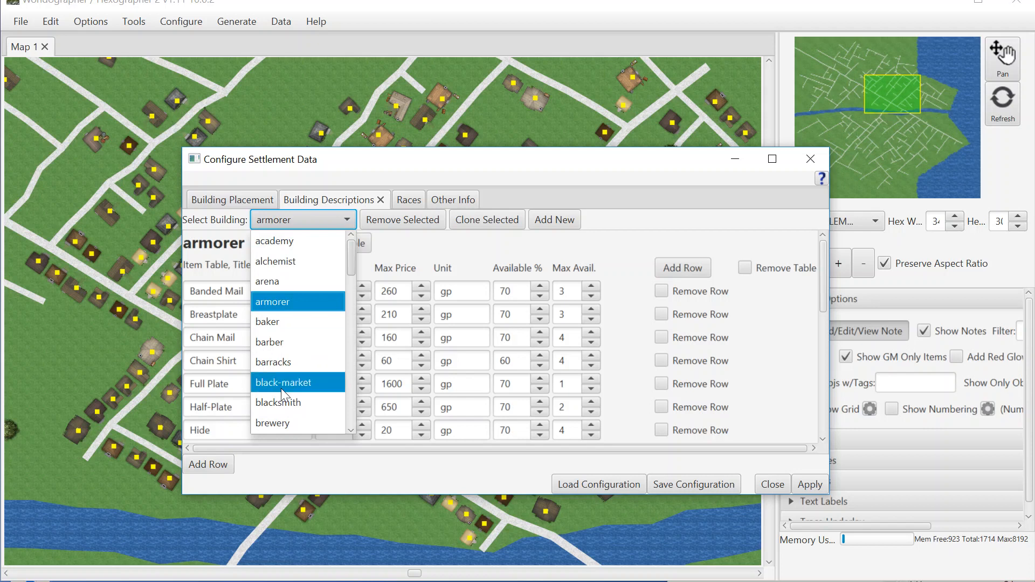
pyautogui.click(412, 253)
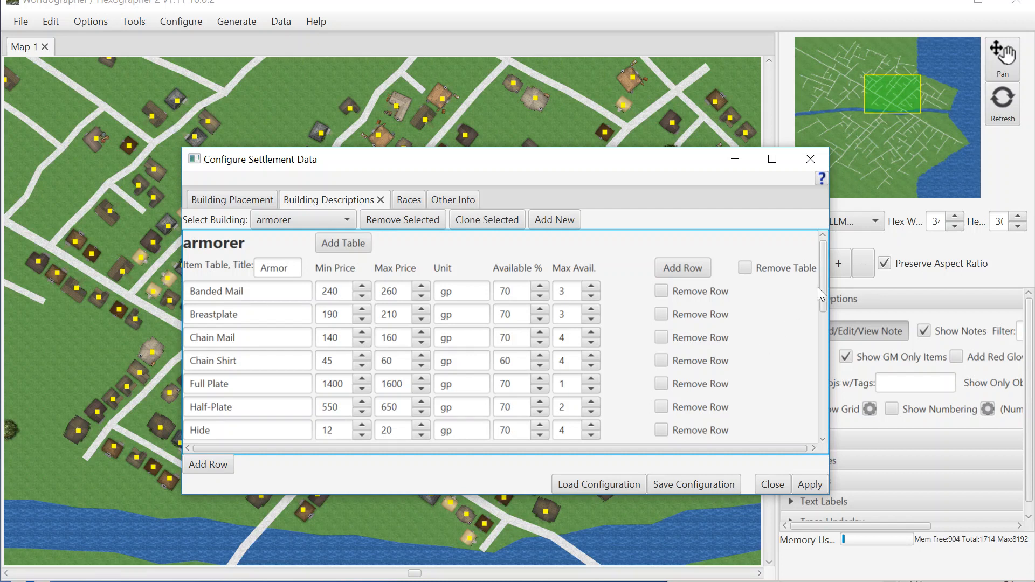
pyautogui.moveTo(824, 283); pyautogui.dragTo(742, 283)
pyautogui.moveTo(822, 289); pyautogui.dragTo(830, 394)
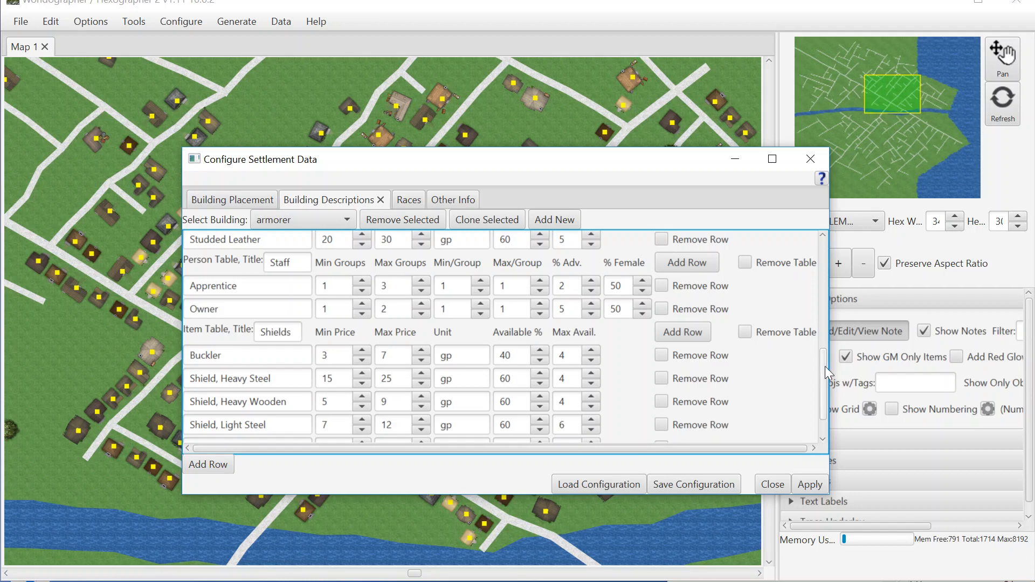
pyautogui.moveTo(825, 366); pyautogui.dragTo(824, 379)
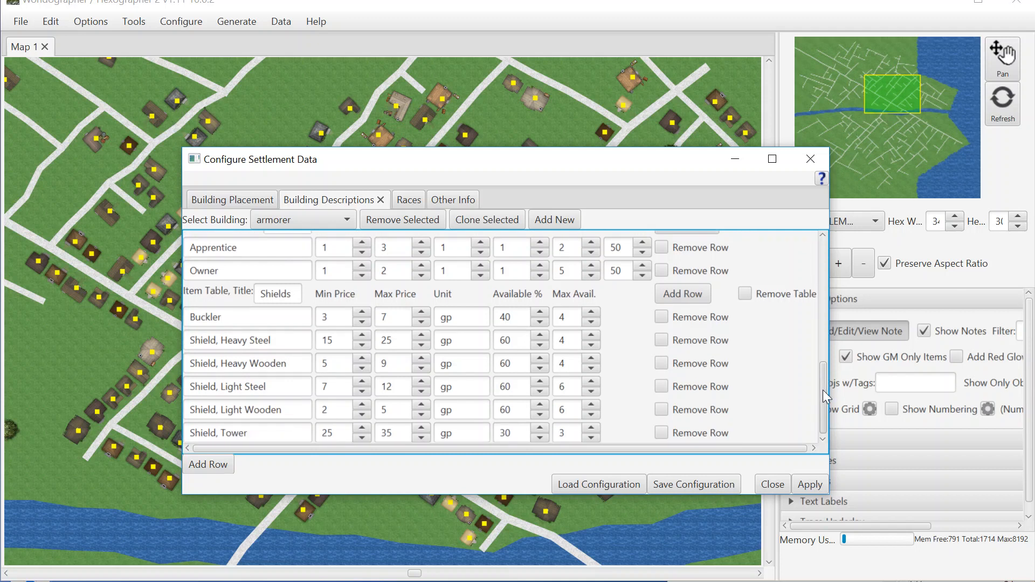
# Display the inn's building description and examine its patron, staff and drink tables
pyautogui.click(345, 221)
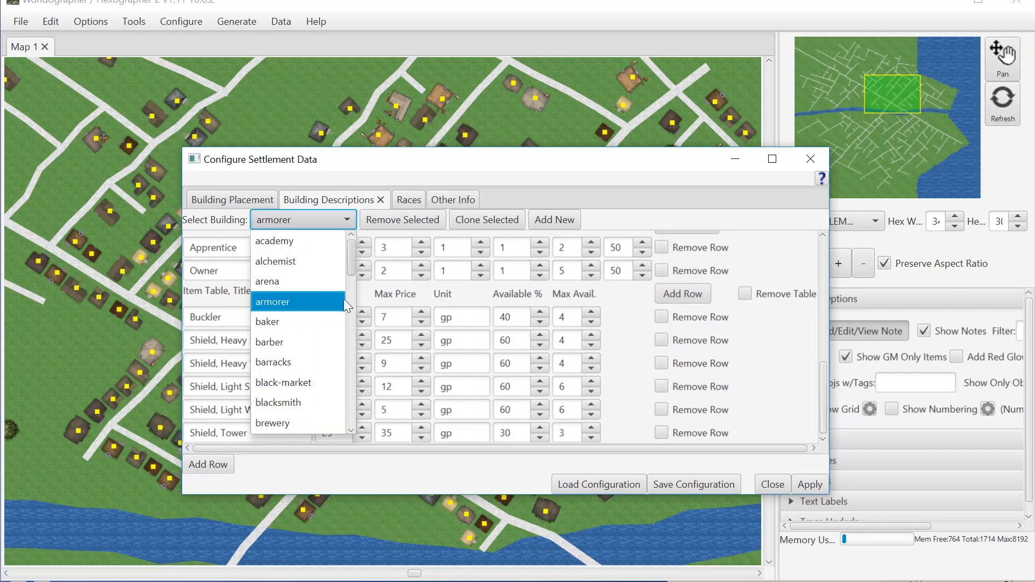
pyautogui.moveTo(350, 266); pyautogui.dragTo(364, 348)
pyautogui.click(317, 344)
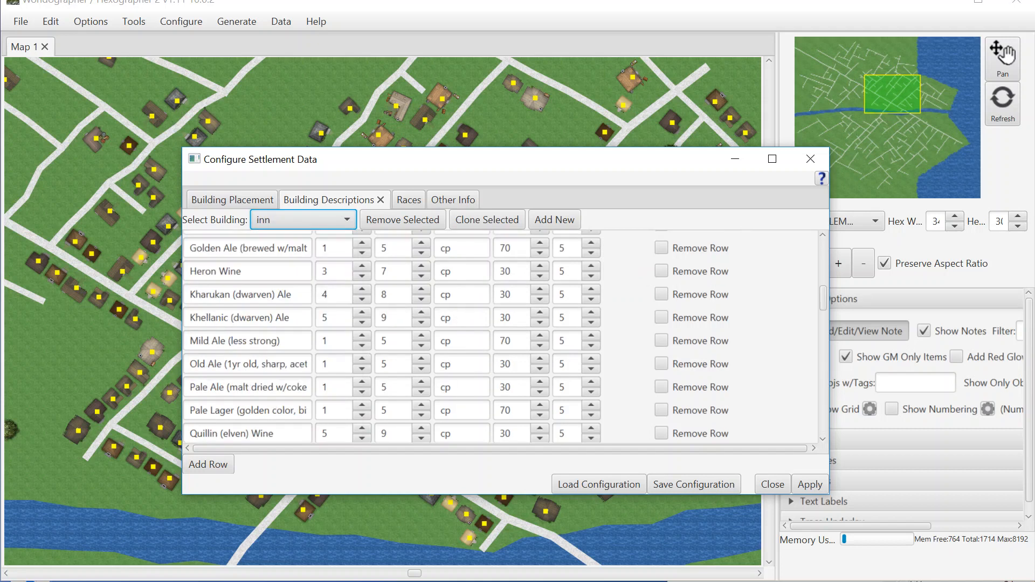
pyautogui.moveTo(820, 295); pyautogui.dragTo(822, 243)
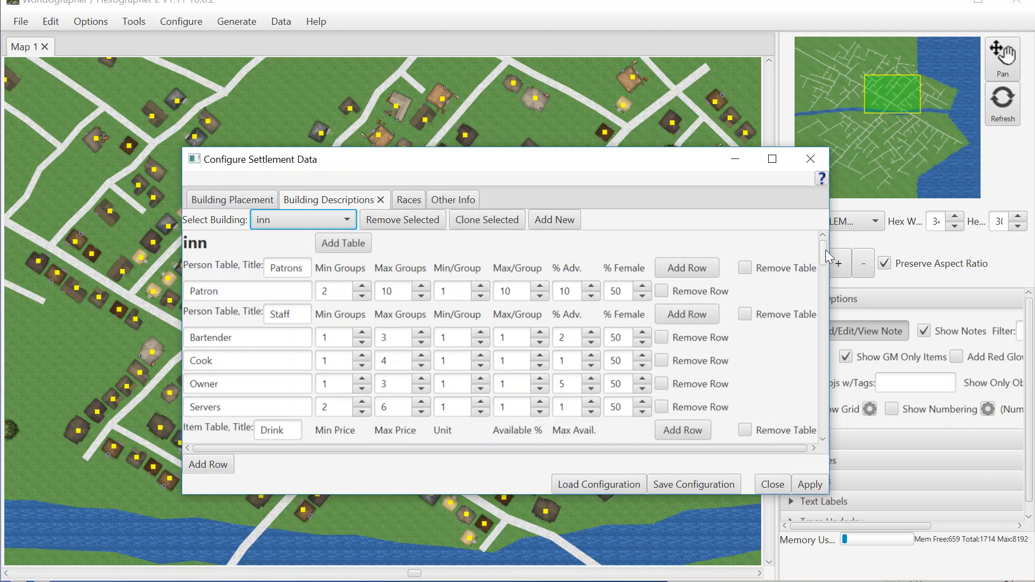
pyautogui.scroll(-8, 824, 259)
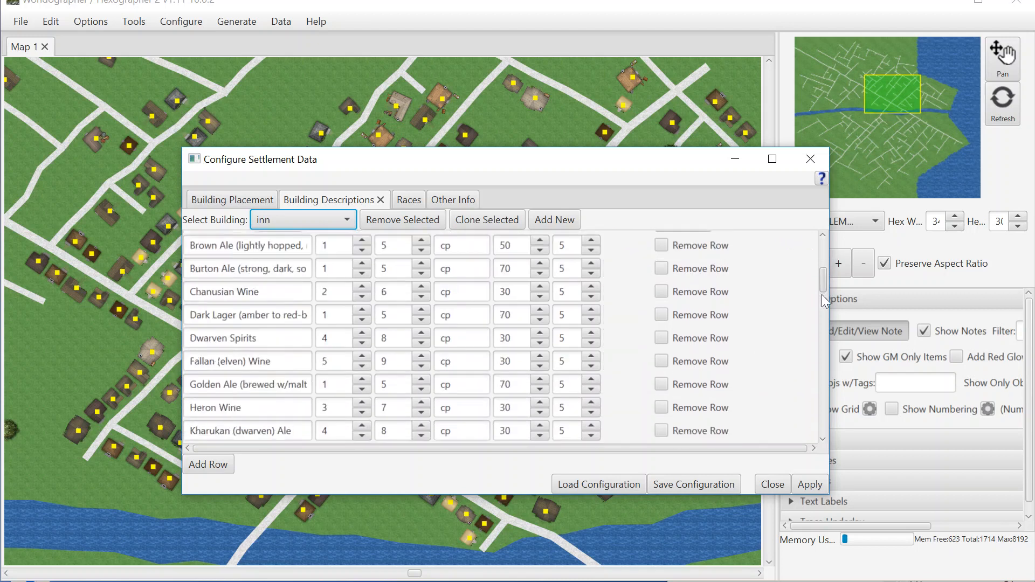
pyautogui.scroll(-3, 823, 297)
pyautogui.scroll(7, 824, 272)
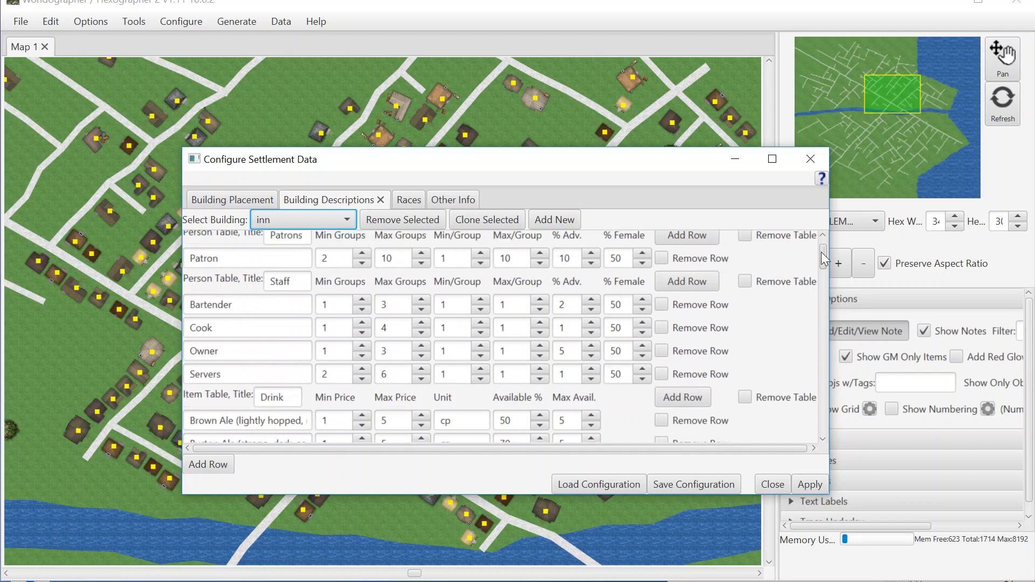
pyautogui.scroll(2, 823, 253)
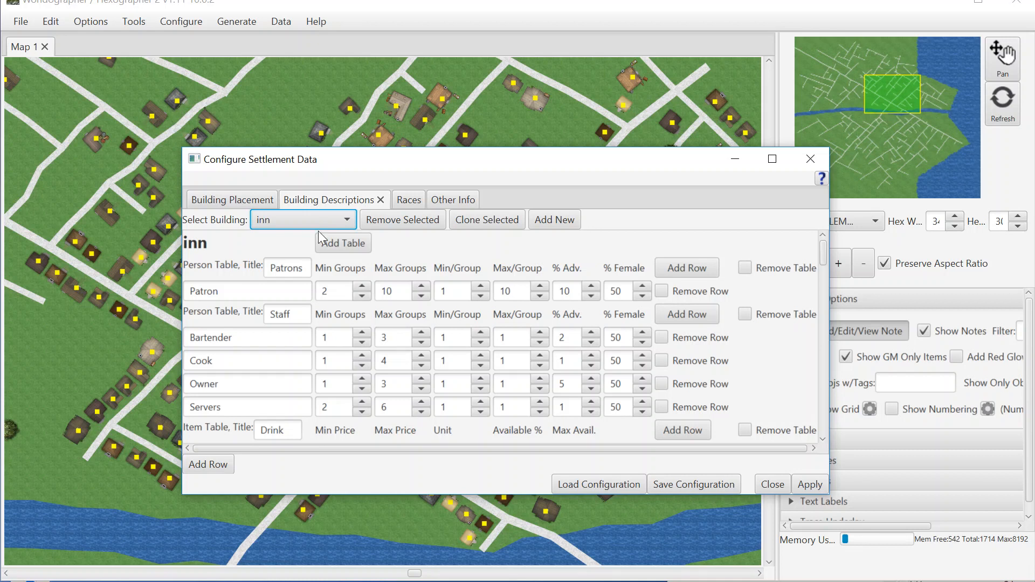
# Clone the inn's building description as a new building type named "dwarf inn"
pyautogui.click(351, 221)
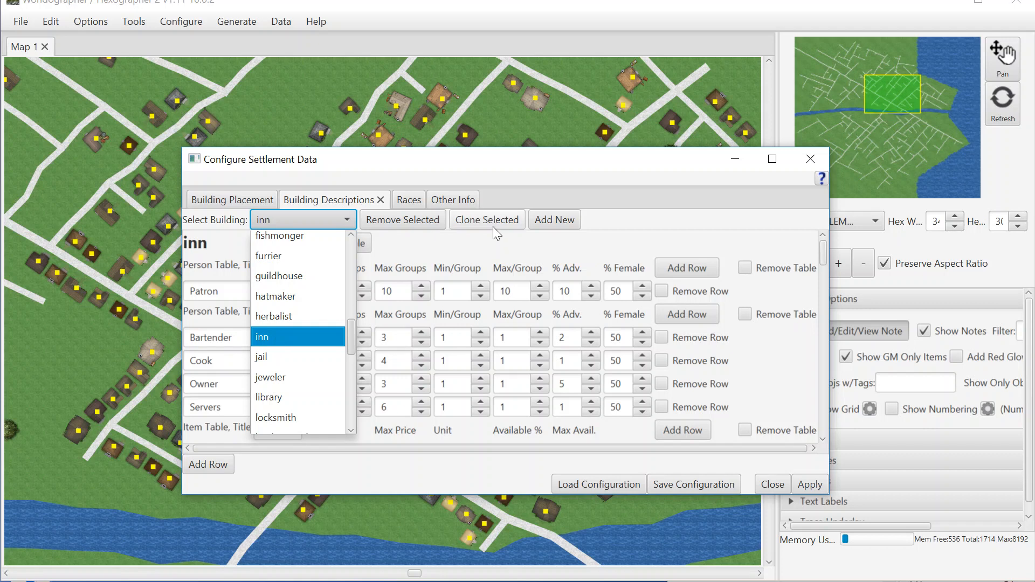
pyautogui.click(442, 251)
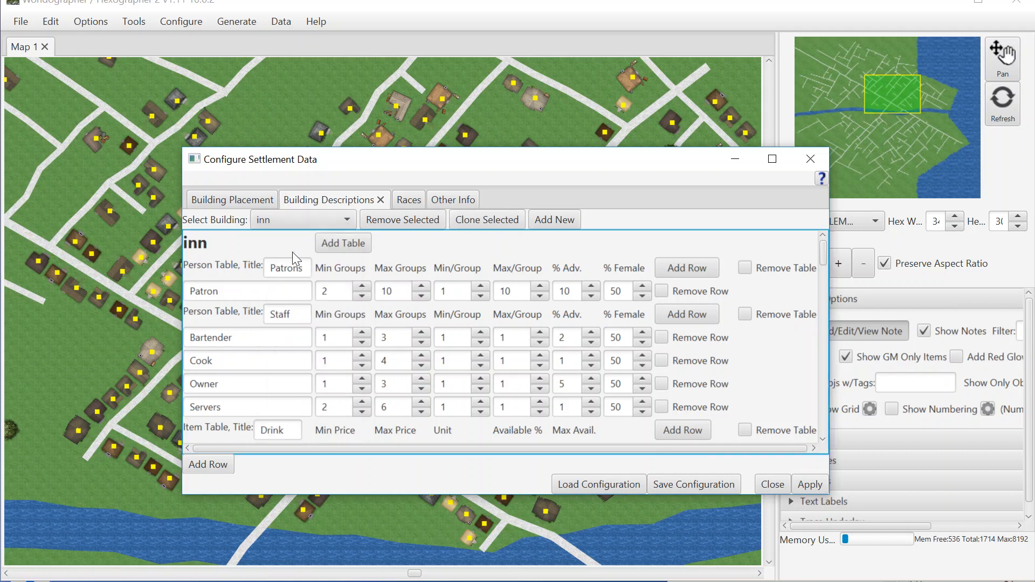
pyautogui.click(489, 220)
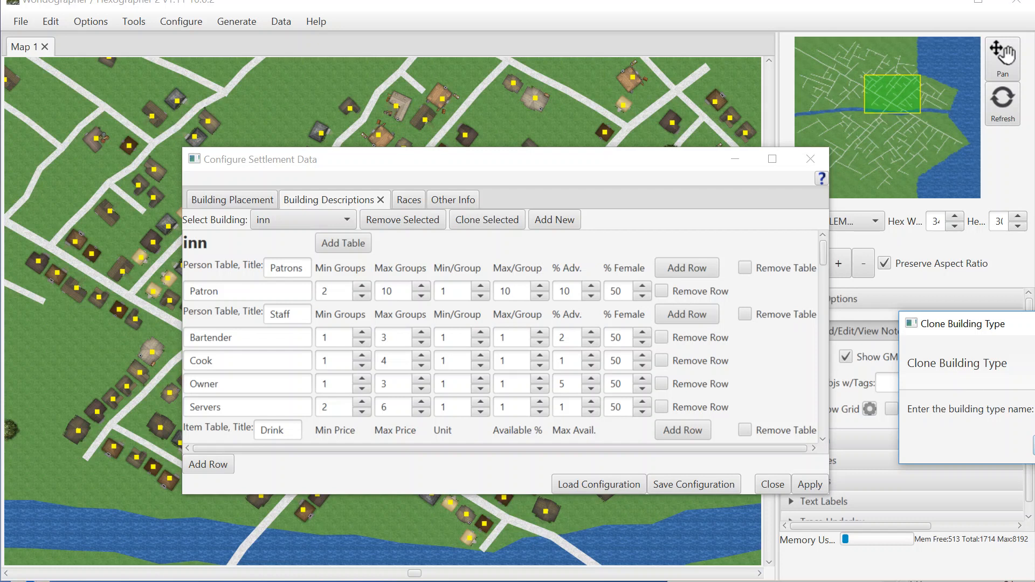
pyautogui.press('Return')
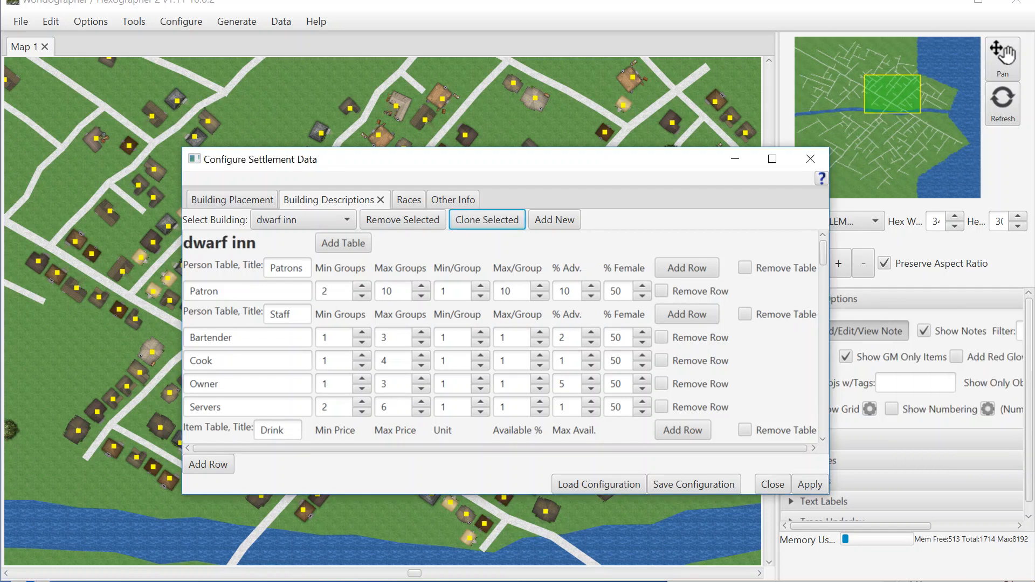
# Load the settlement configuration file configtest-modern.xml, choosing to clear the prior data
pyautogui.click(603, 486)
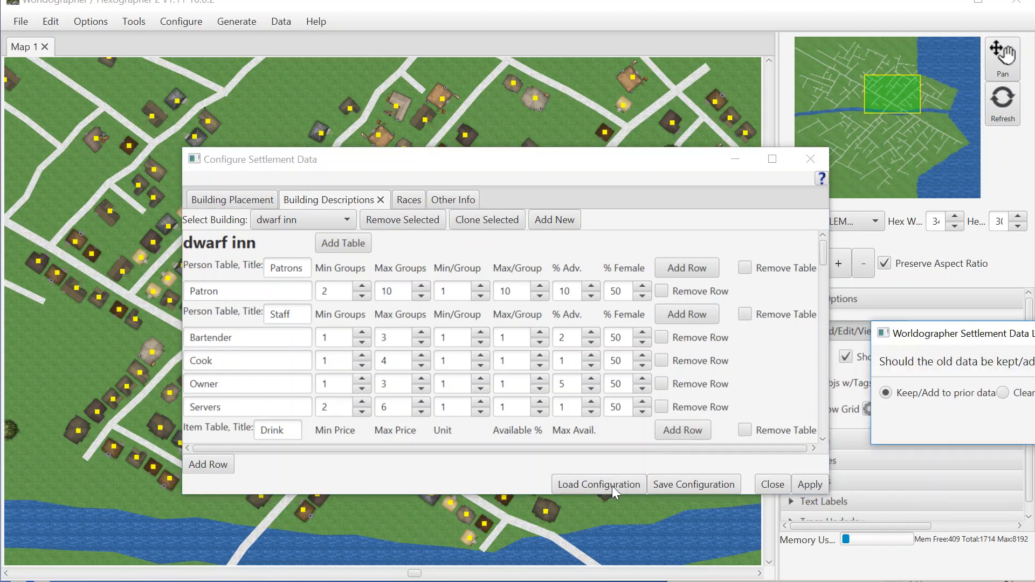
pyautogui.moveTo(993, 345); pyautogui.dragTo(655, 264)
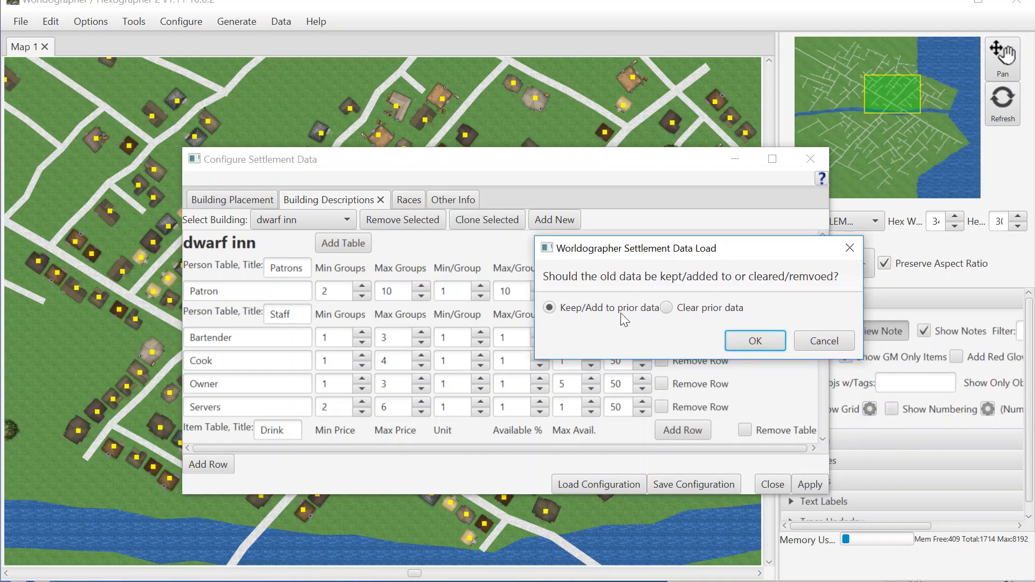
pyautogui.click(666, 308)
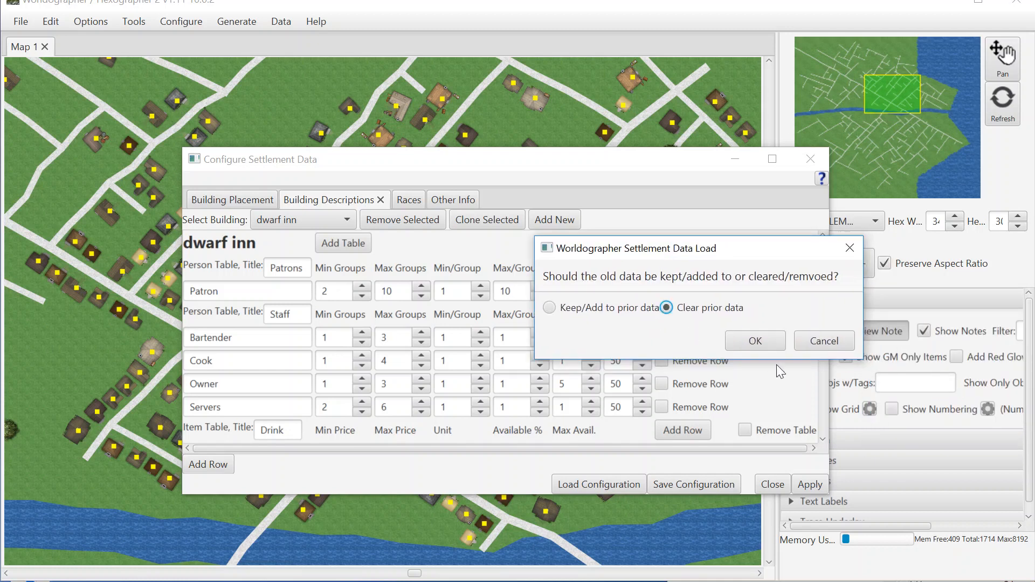
pyautogui.click(755, 341)
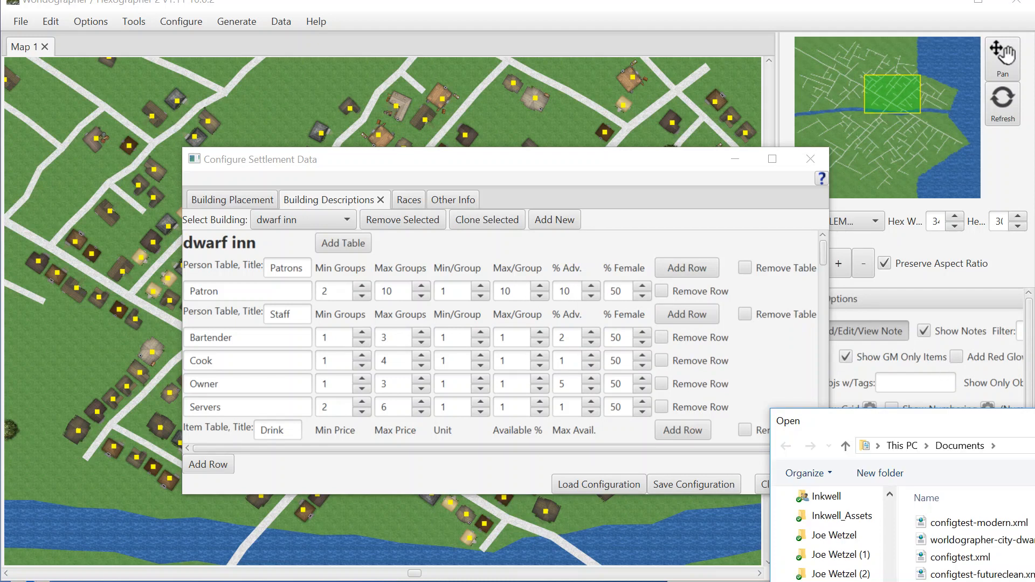
pyautogui.doubleClick(973, 519)
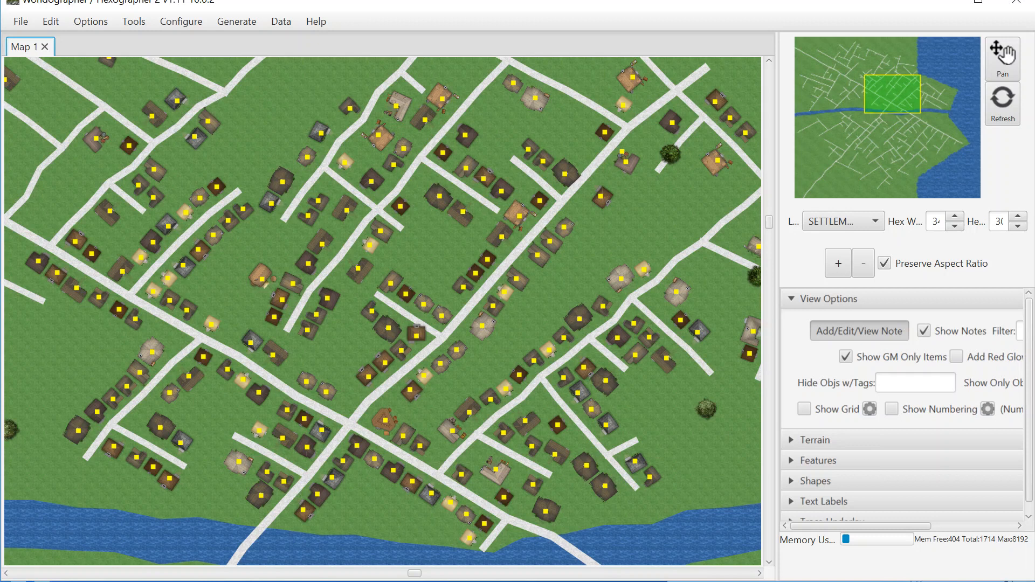
# Reopen the settlement data configuration, apply the modern building placement data, and close the window
pyautogui.click(181, 22)
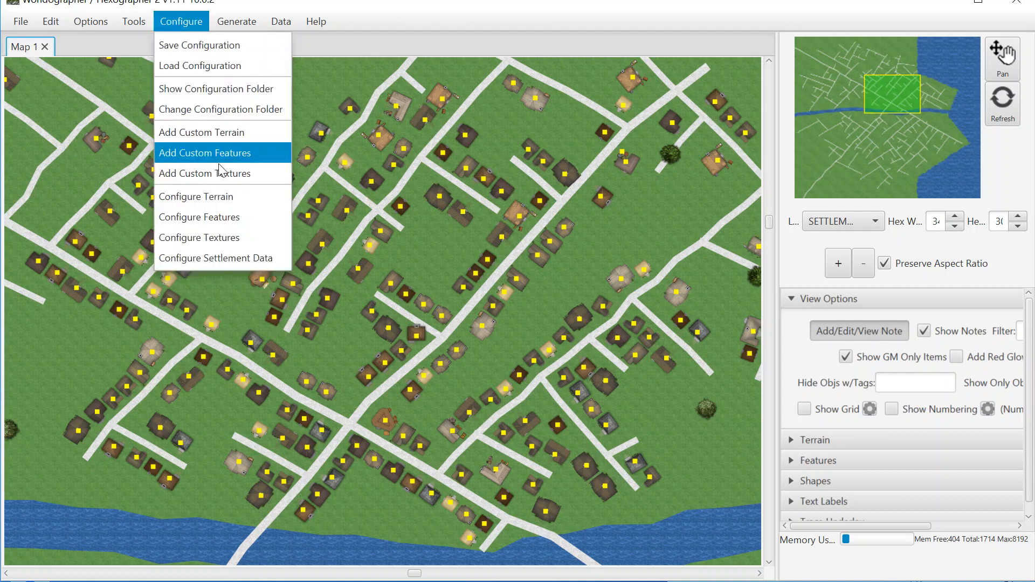
pyautogui.click(219, 258)
pyautogui.moveTo(778, 271); pyautogui.dragTo(300, 139)
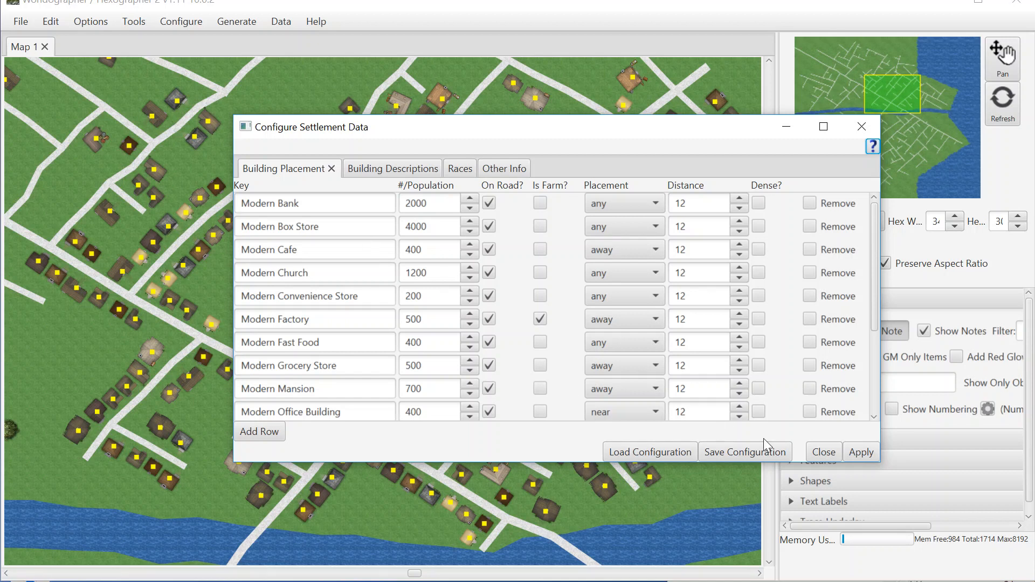
pyautogui.click(859, 453)
pyautogui.click(822, 453)
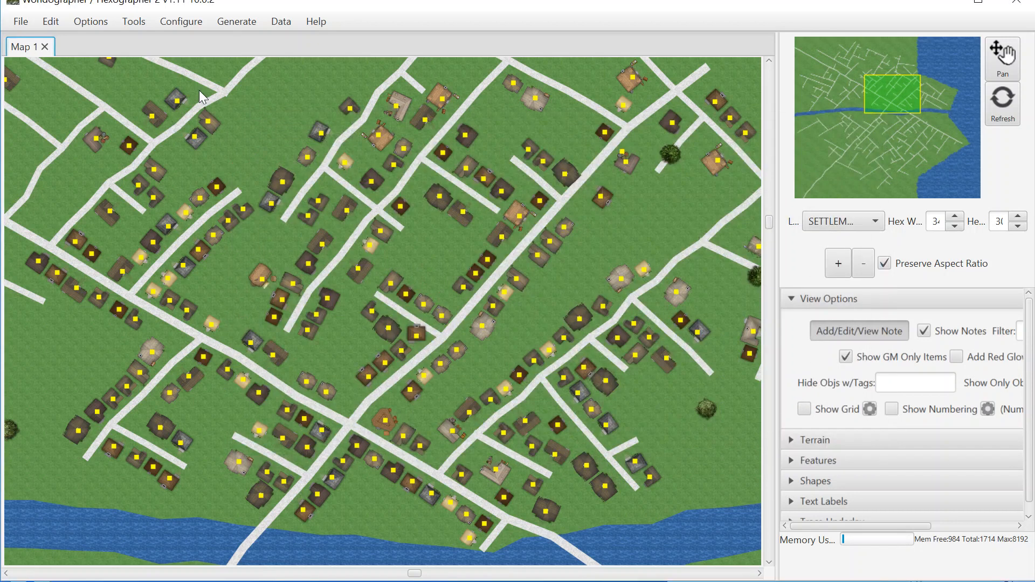
# Check the map attributes in the new settlement setup, close it, and briefly display the hex grid over the current map
pyautogui.click(22, 28)
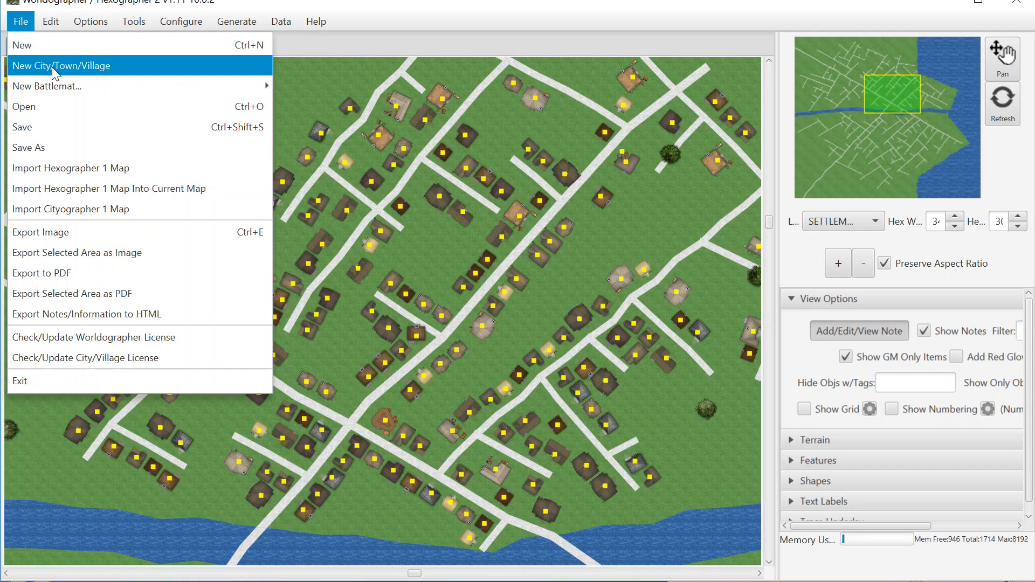
pyautogui.click(54, 67)
pyautogui.moveTo(845, 261); pyautogui.dragTo(295, 114)
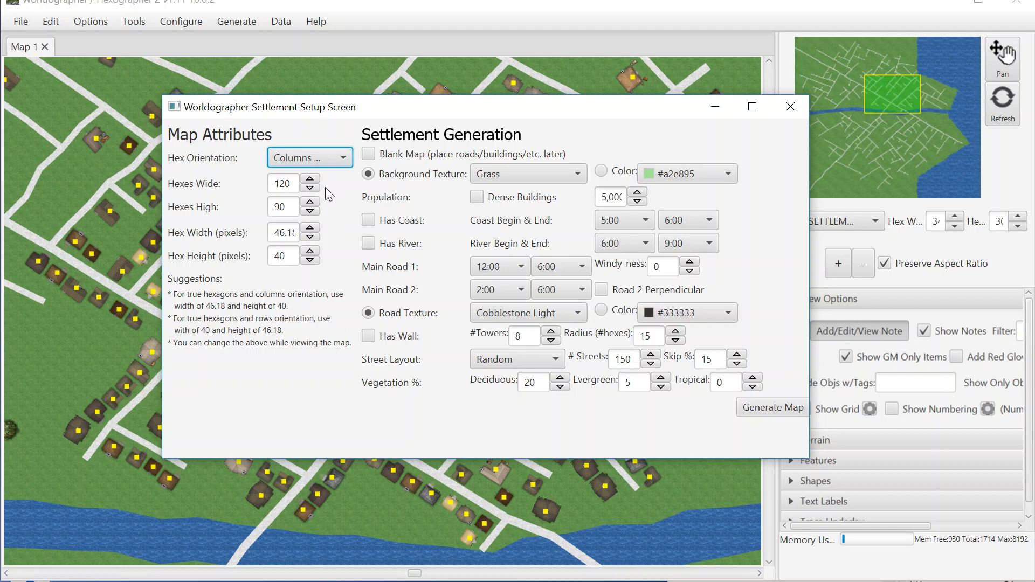
pyautogui.click(800, 109)
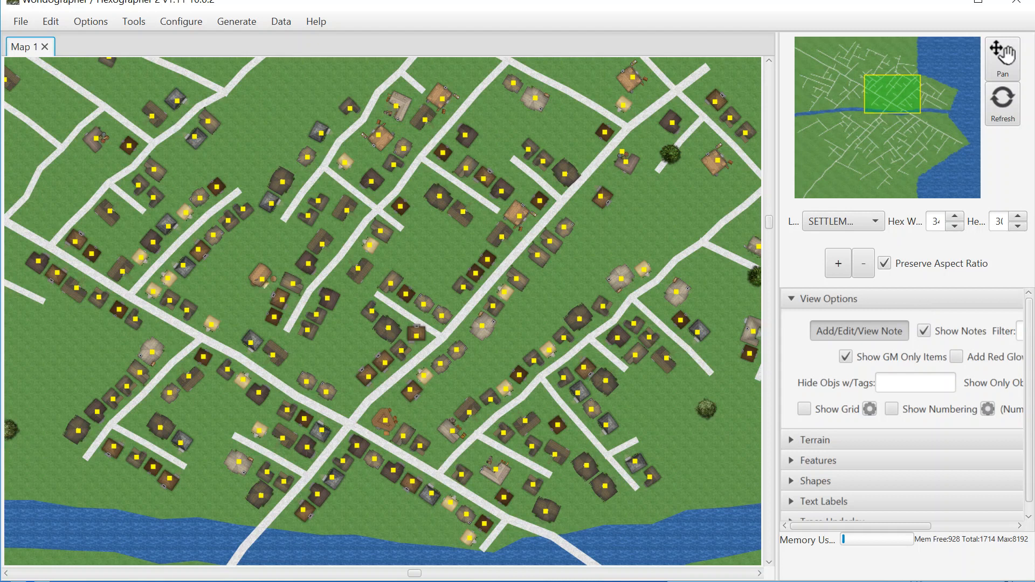
pyautogui.click(806, 409)
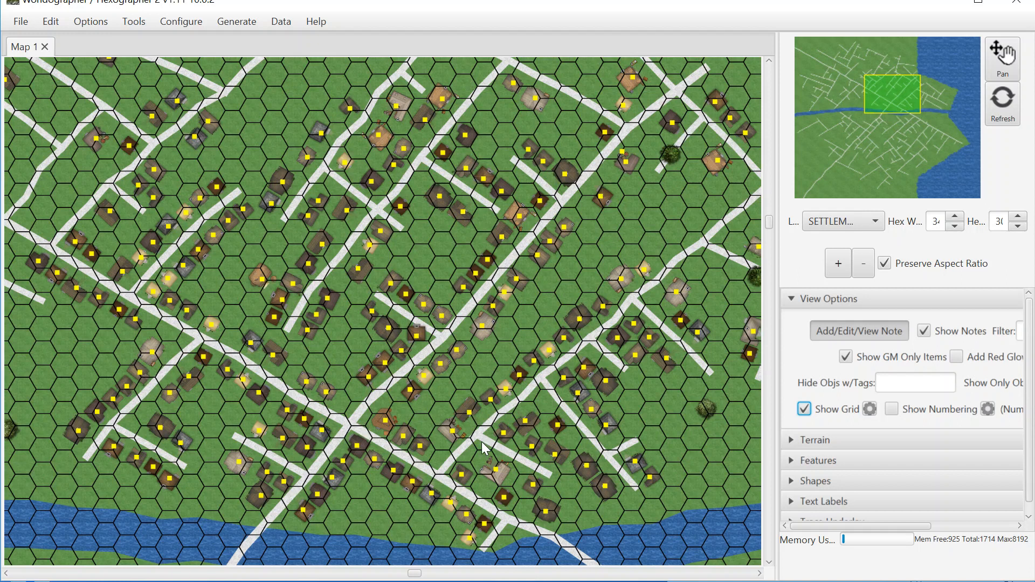
pyautogui.click(803, 409)
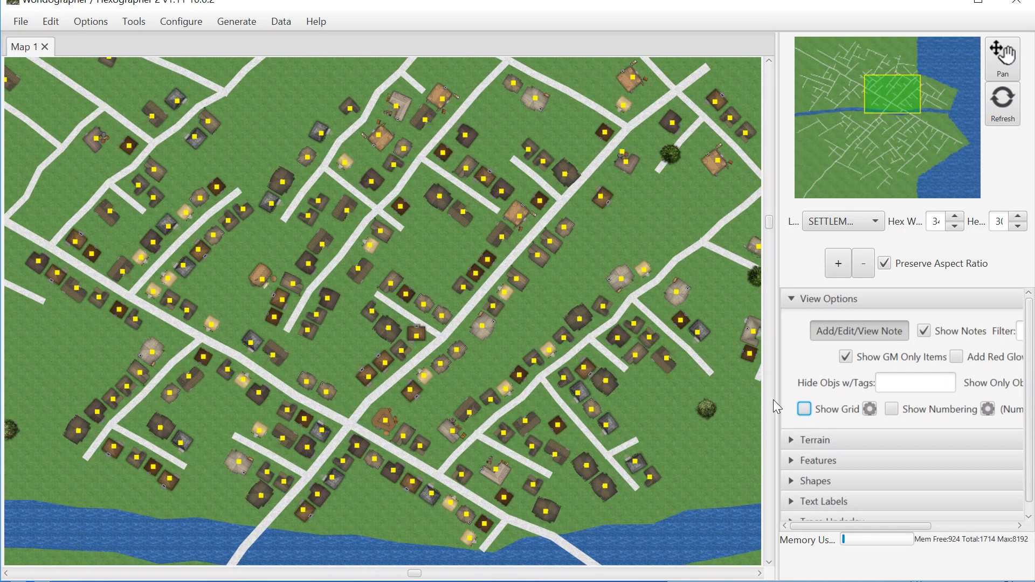
# Set up a new city/town/village map with a solid background color of #b3b3b3 in place of the background texture
pyautogui.click(20, 21)
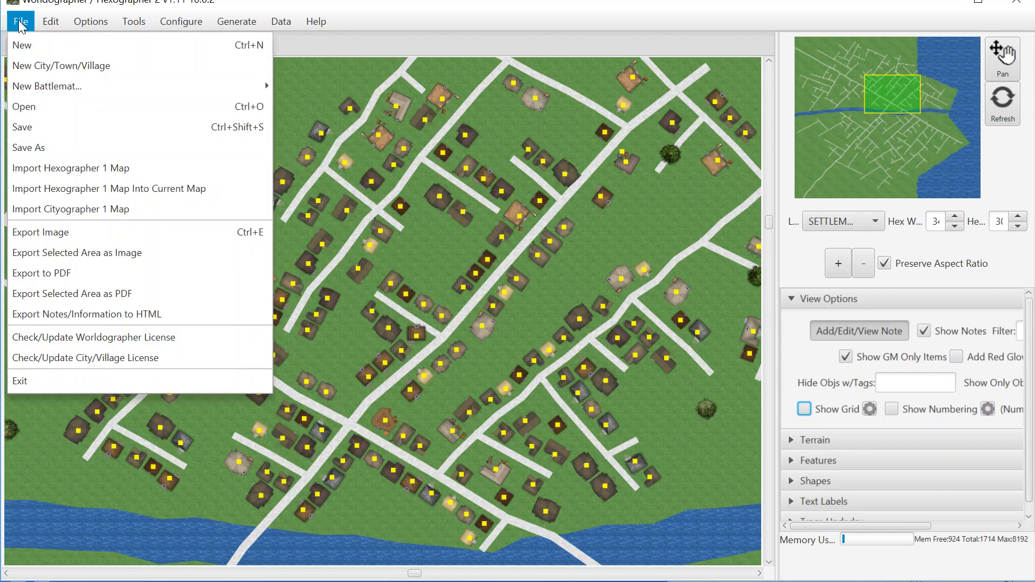
pyautogui.click(34, 65)
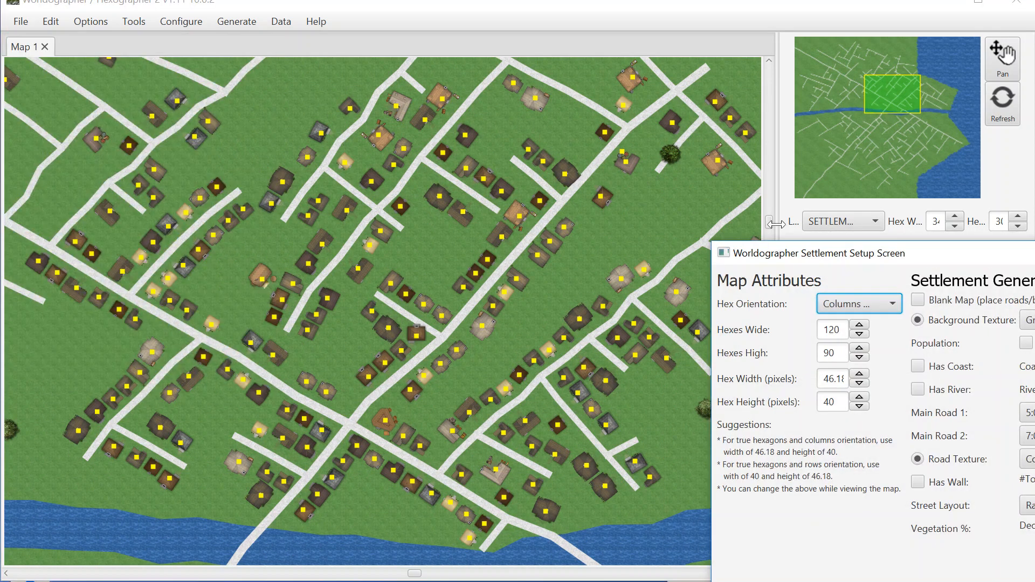
pyautogui.moveTo(798, 251); pyautogui.dragTo(263, 91)
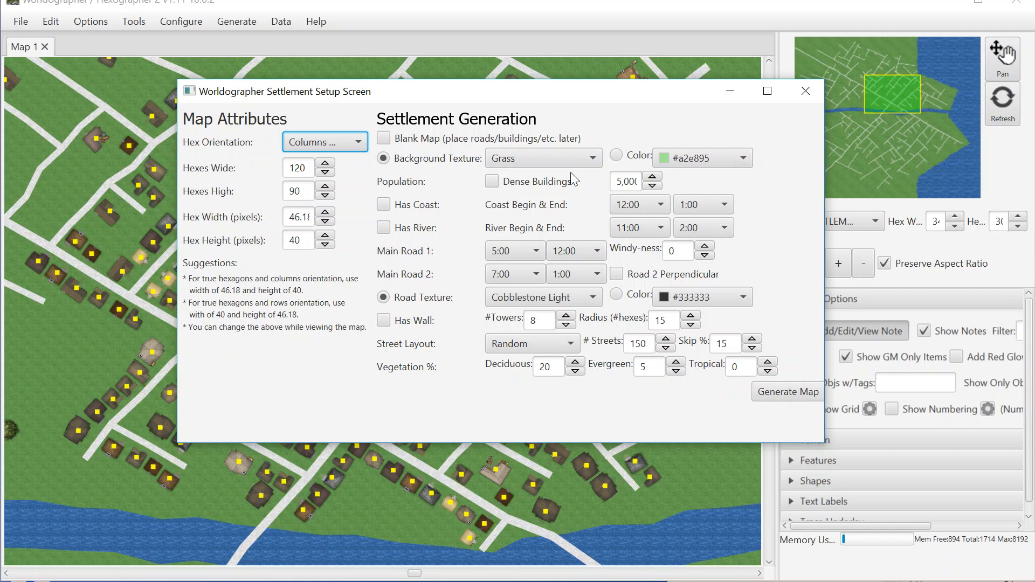
pyautogui.click(589, 163)
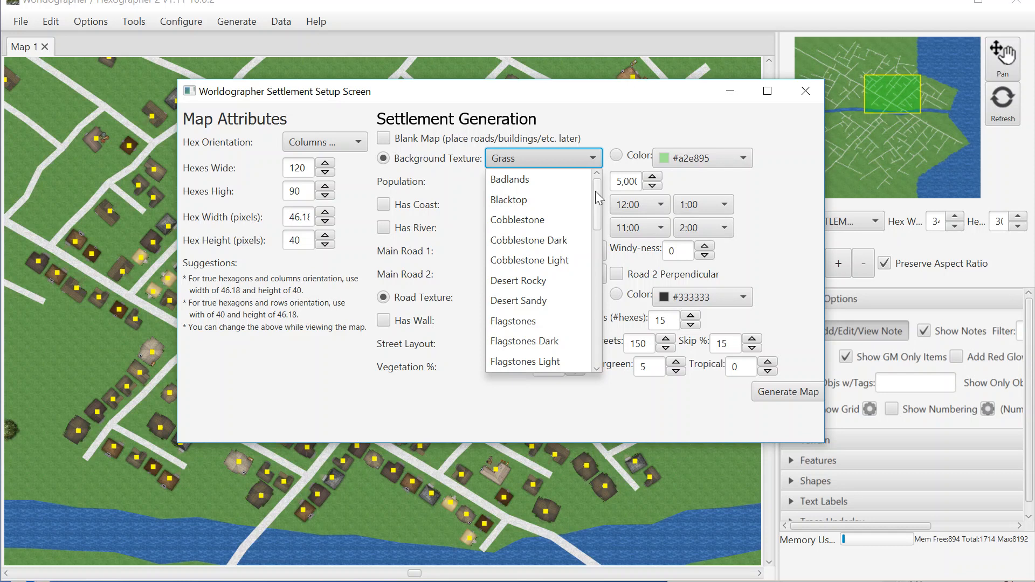
pyautogui.click(616, 156)
pyautogui.click(657, 156)
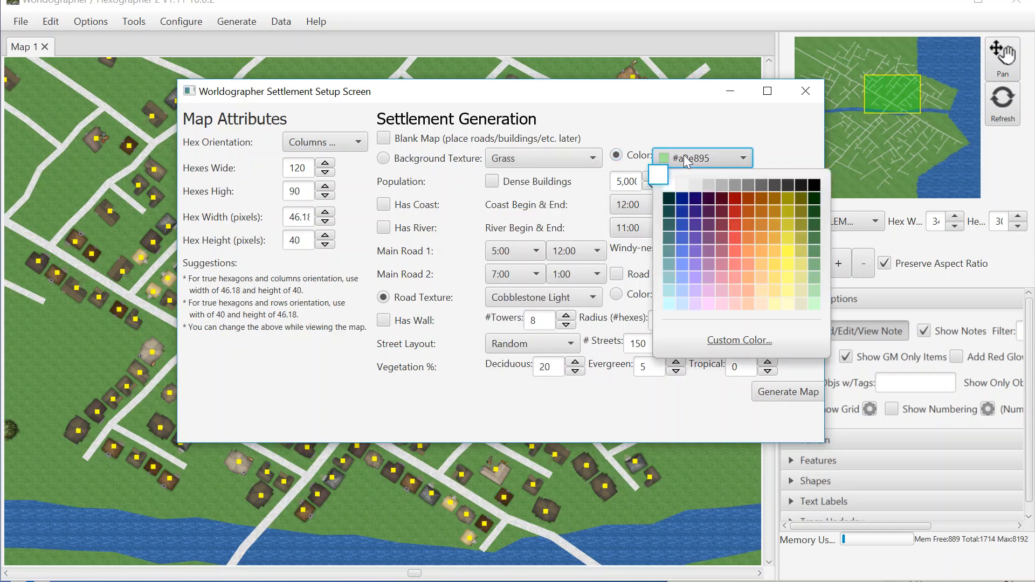
pyautogui.click(720, 185)
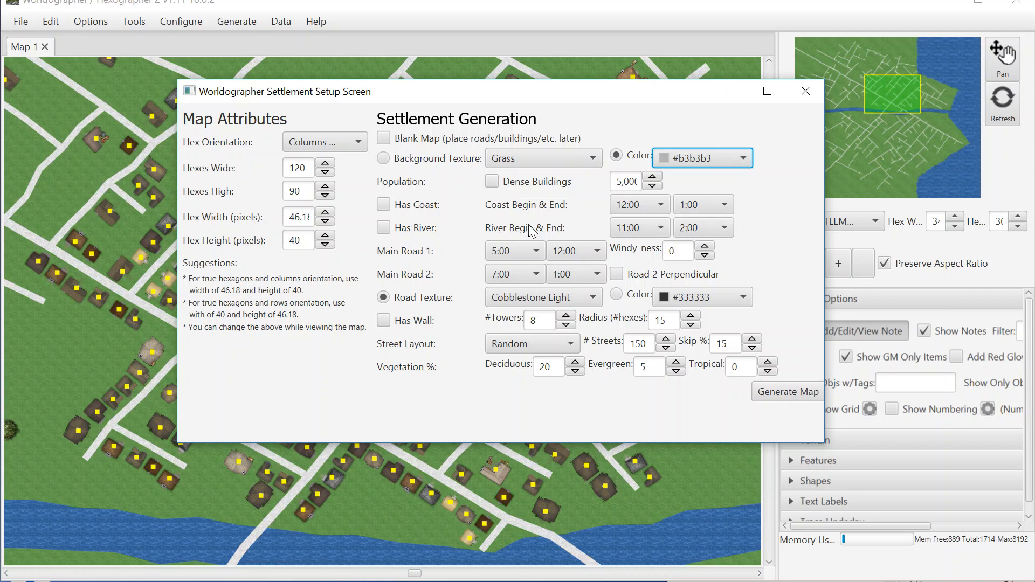
# Enable dense buildings for the new settlement and set its population to 15,000
pyautogui.click(493, 181)
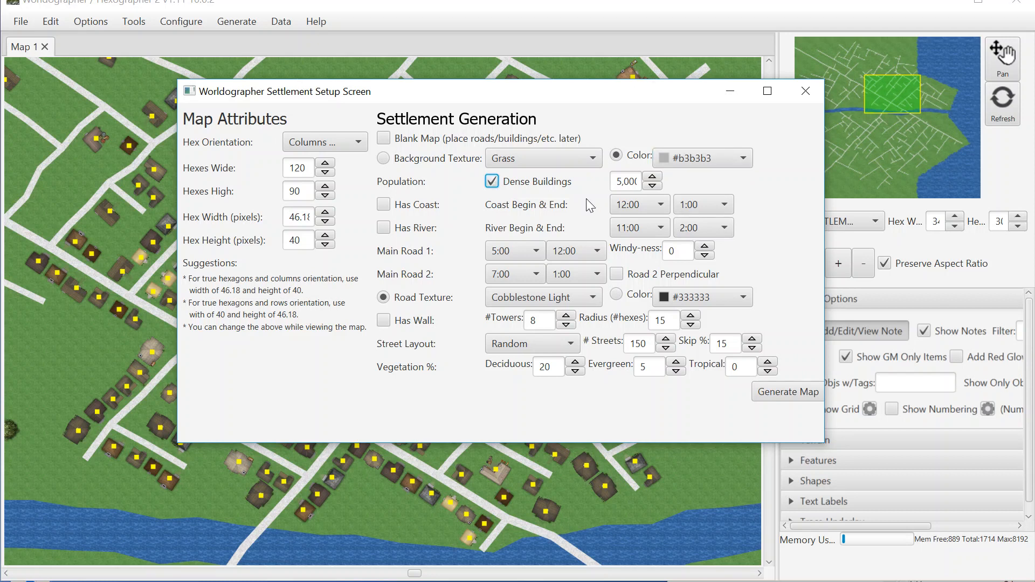
pyautogui.click(617, 182)
pyautogui.write('1')
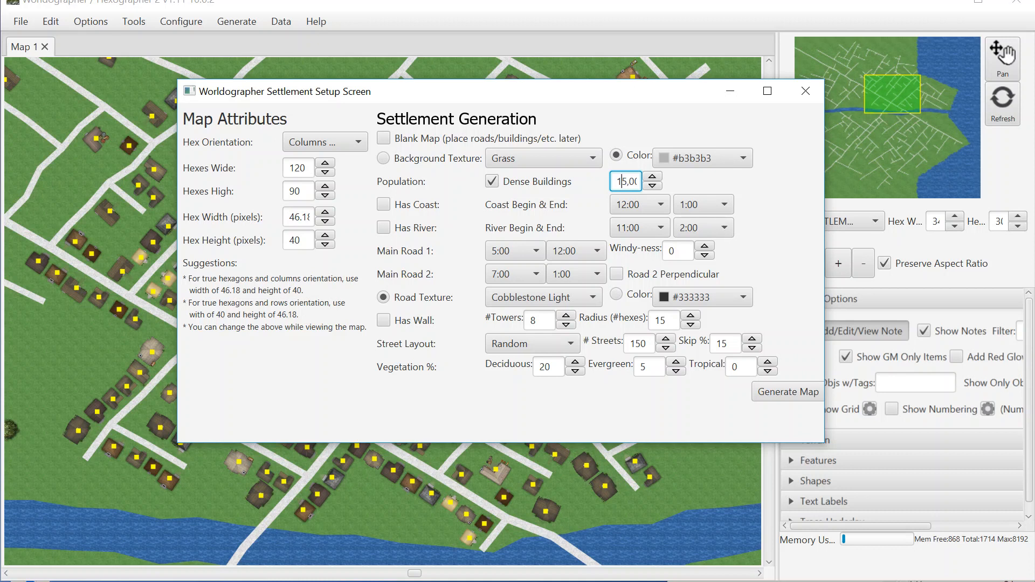
# Make main road 2 perpendicular and set the road texture to Blacktop
pyautogui.click(615, 276)
pyautogui.click(545, 297)
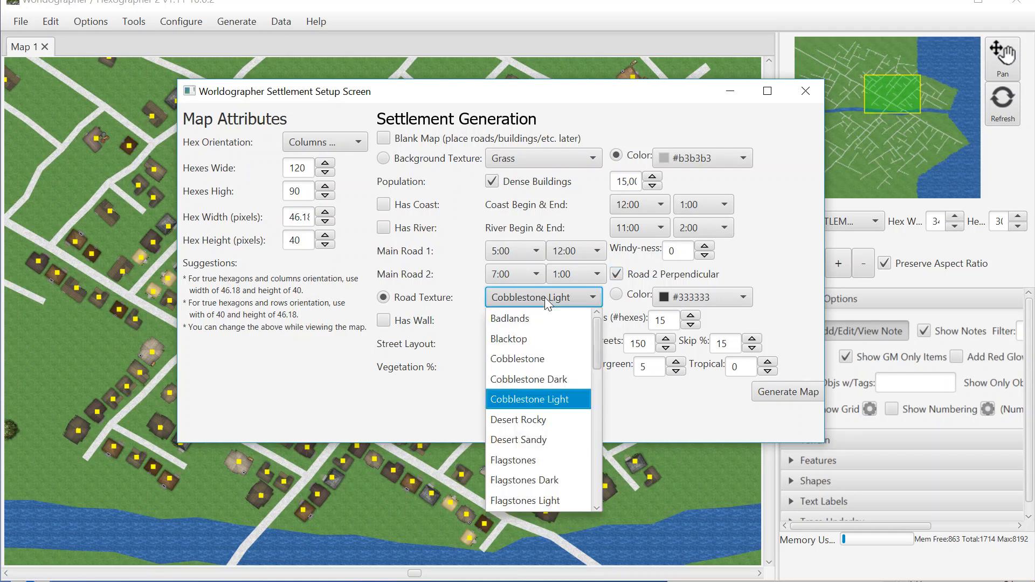
pyautogui.click(530, 338)
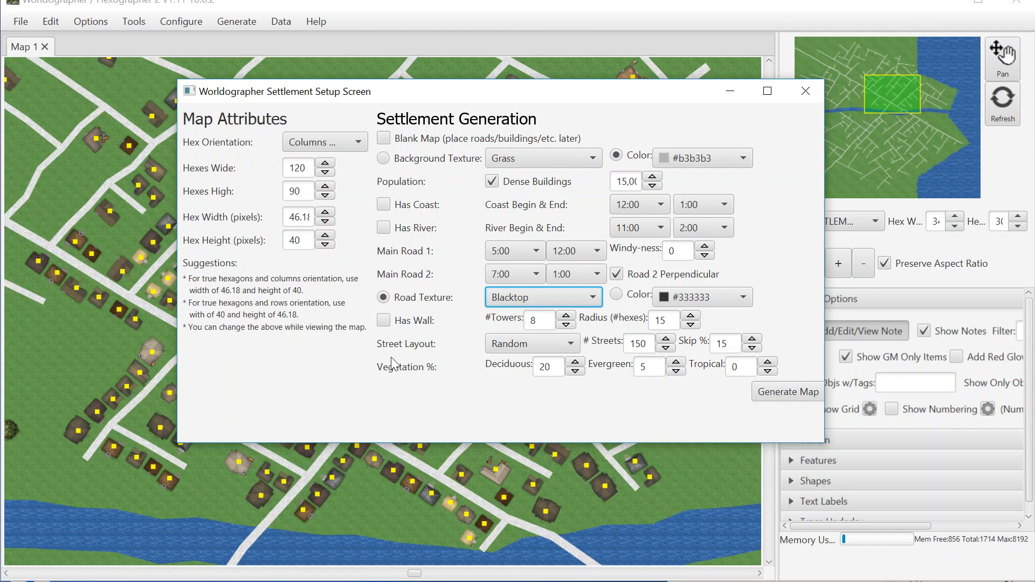
# Set the street layout to Very Ordered with 50 streets and 20% skip, and generate the map
pyautogui.click(529, 343)
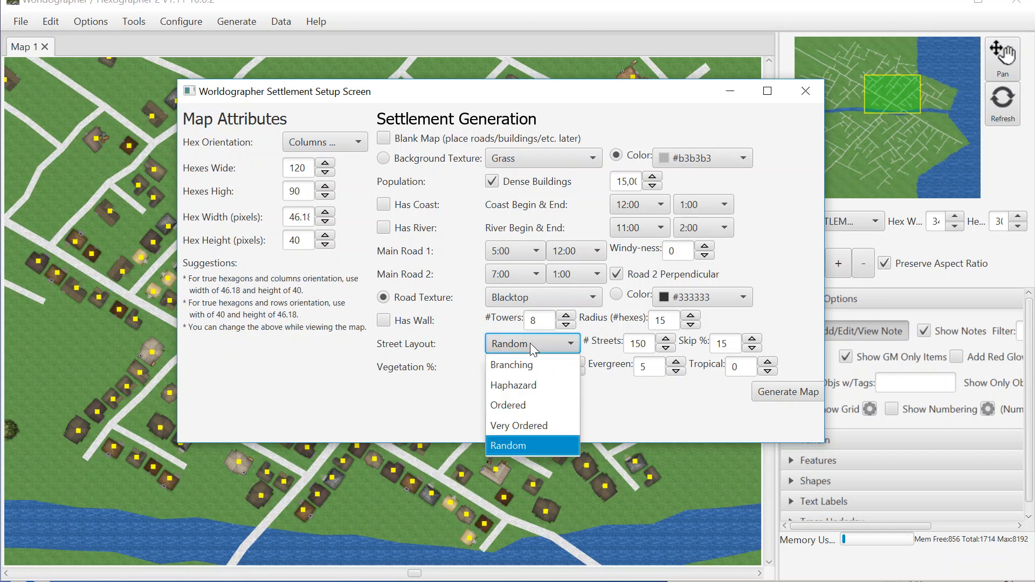
pyautogui.click(522, 425)
pyautogui.click(649, 345)
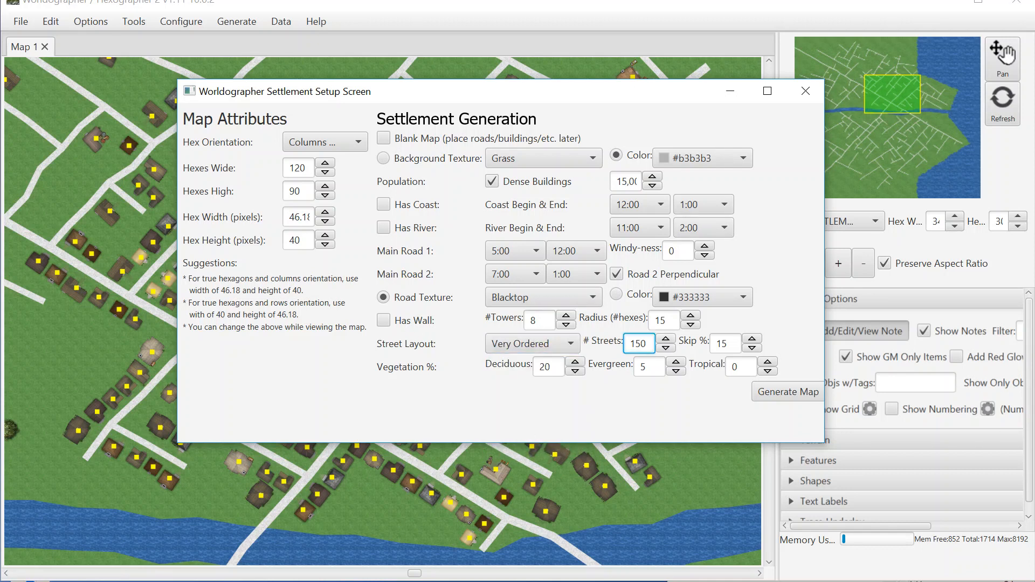
pyautogui.moveTo(631, 343); pyautogui.dragTo(641, 344)
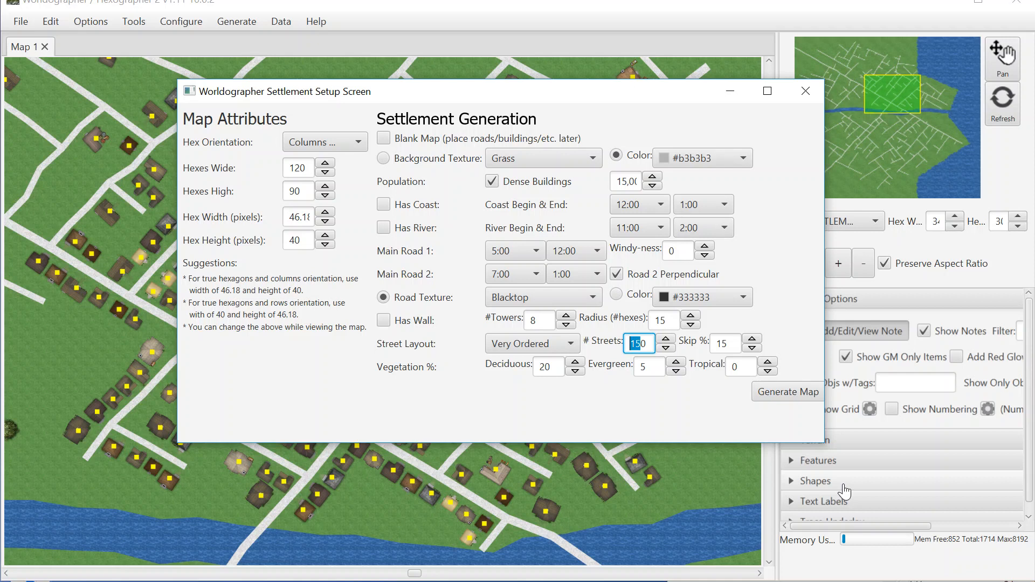
pyautogui.write('5')
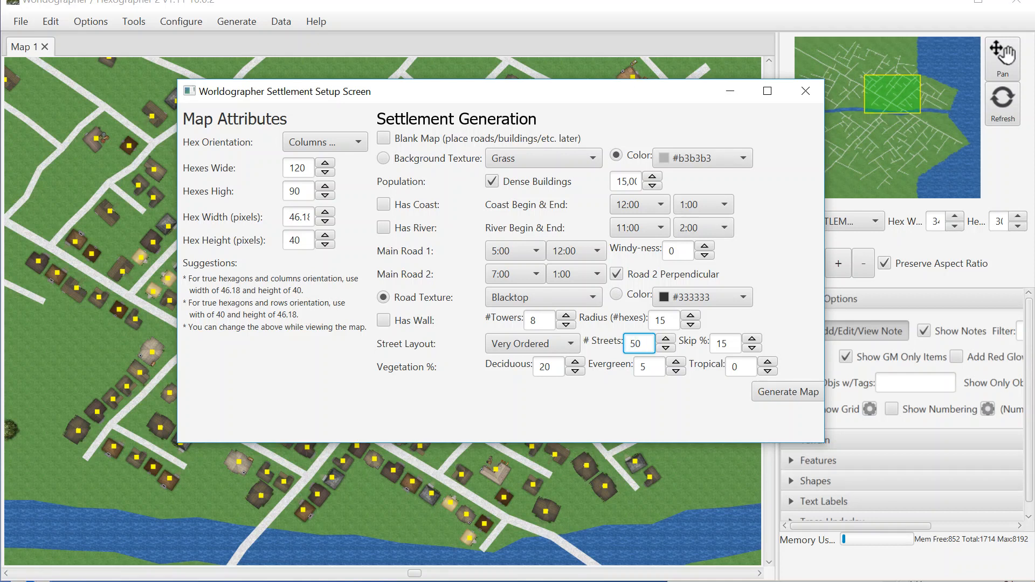
pyautogui.press('Tab')
pyautogui.write('2')
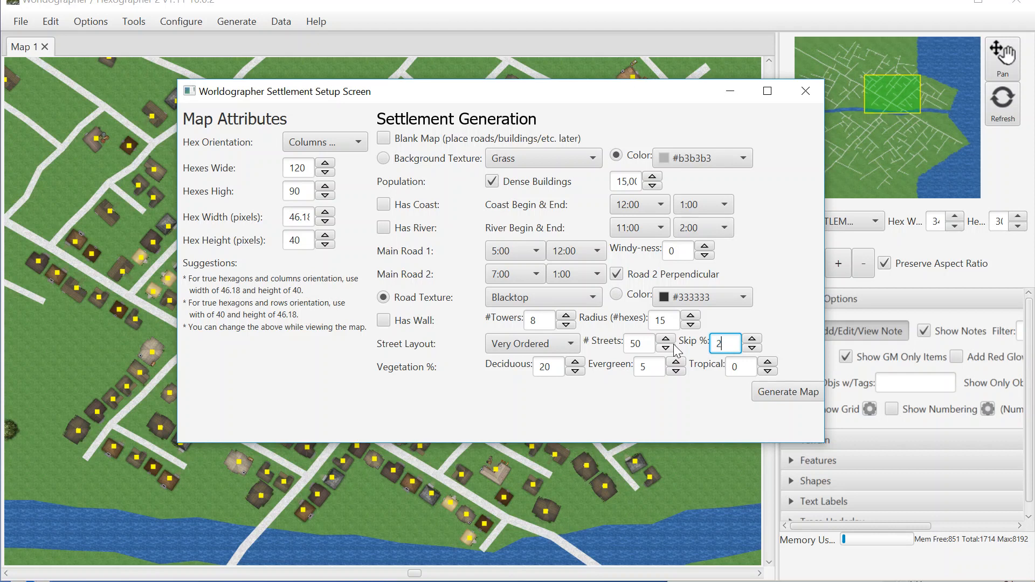
pyautogui.write('5')
pyautogui.press('BackSpace')
pyautogui.write('0')
pyautogui.click(775, 394)
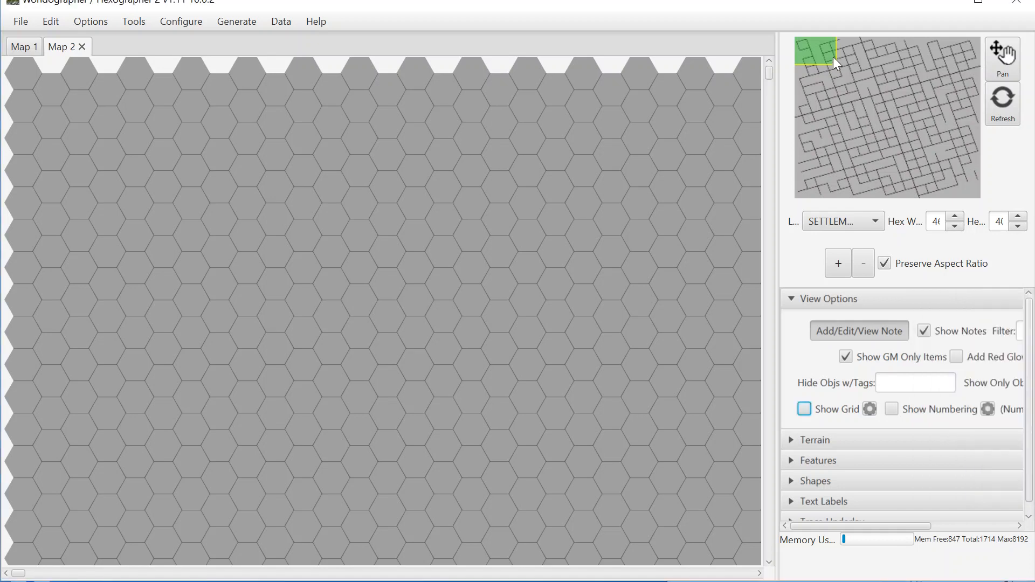
# Hide the note markers on the generated map and look over its central blocks
pyautogui.moveTo(830, 55); pyautogui.dragTo(860, 95)
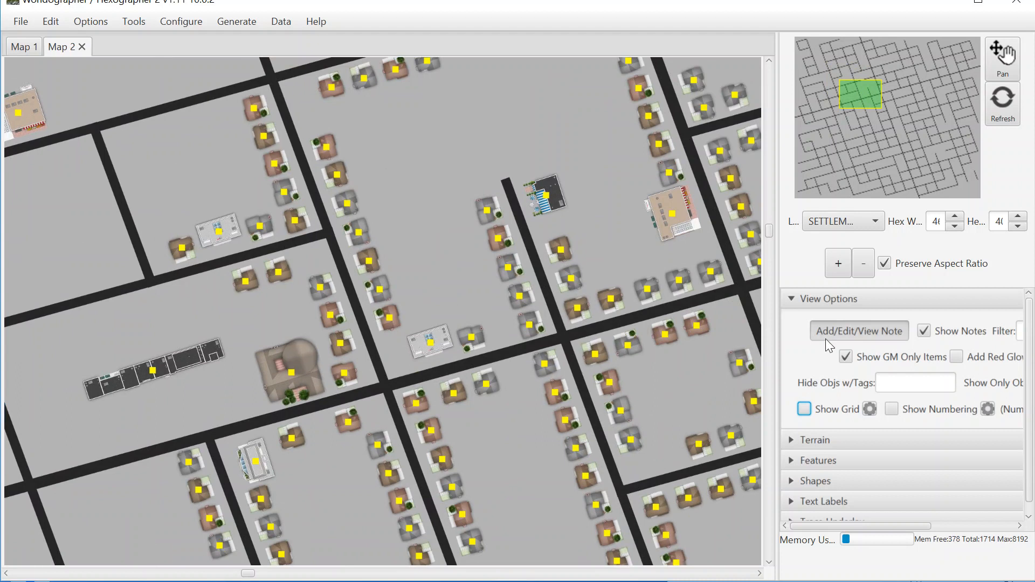
pyautogui.click(924, 331)
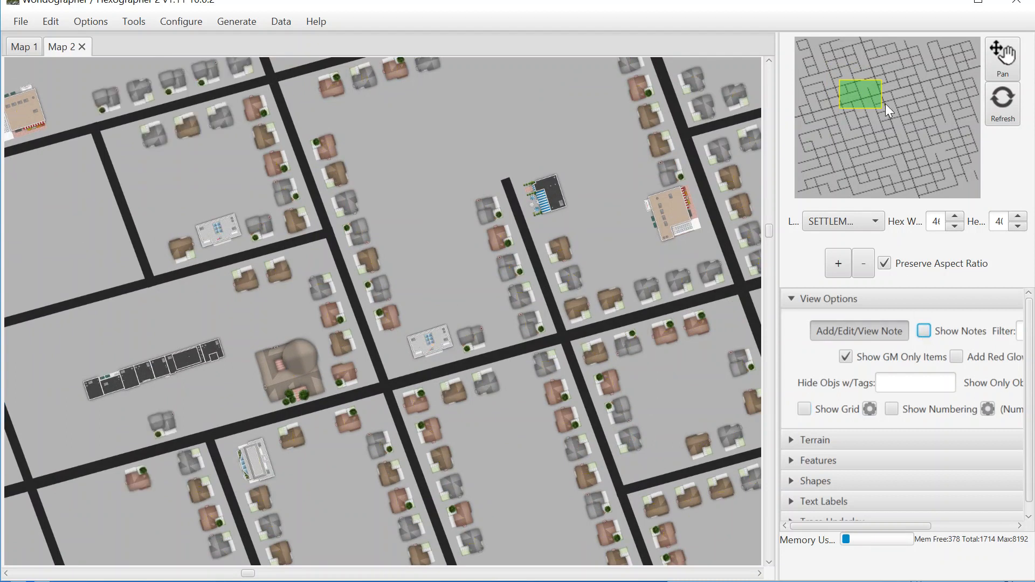
pyautogui.moveTo(873, 97); pyautogui.dragTo(883, 92)
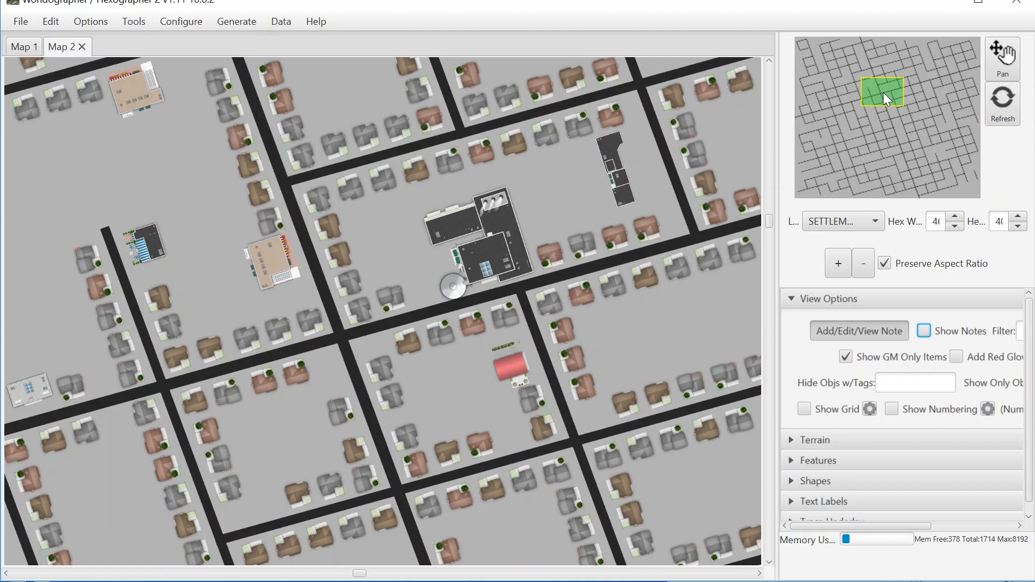
pyautogui.moveTo(883, 92); pyautogui.dragTo(894, 92)
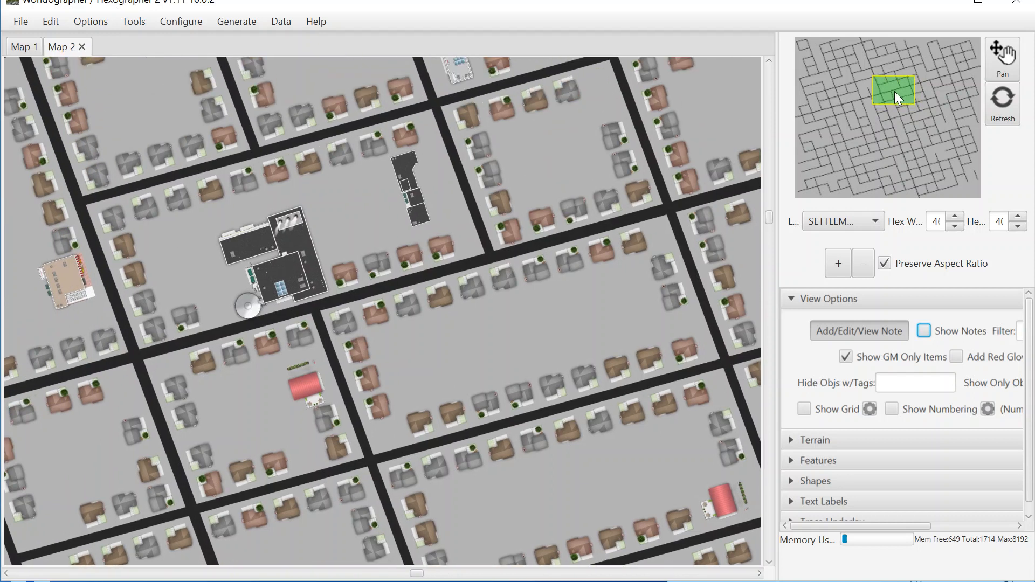
# Start a new polygon shape with a stroke width of 0
pyautogui.click(808, 481)
pyautogui.click(871, 409)
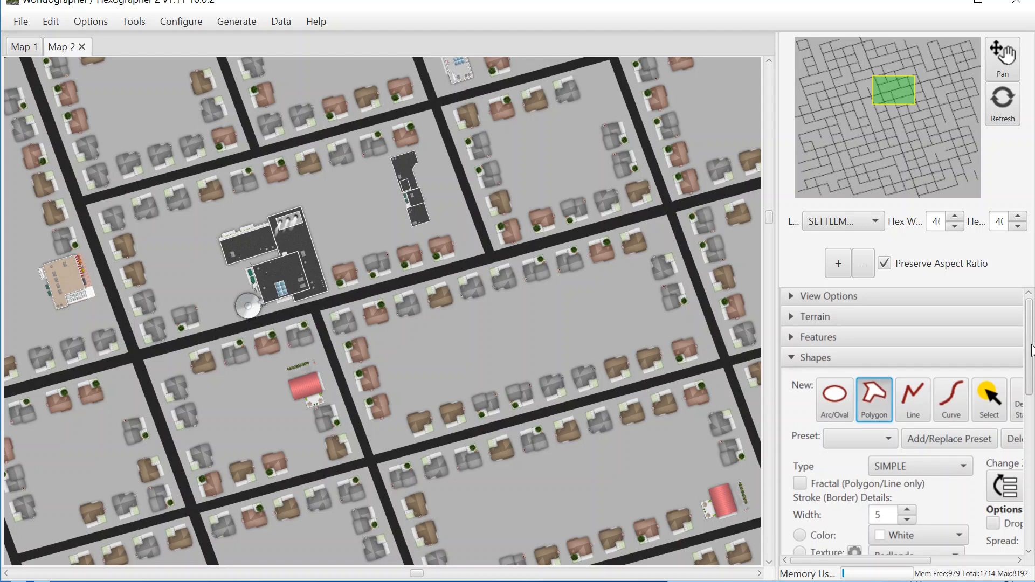
pyautogui.moveTo(1031, 347); pyautogui.dragTo(1033, 411)
pyautogui.click(909, 354)
pyautogui.click(909, 354)
pyautogui.click(909, 354)
pyautogui.click(909, 354)
pyautogui.click(909, 354)
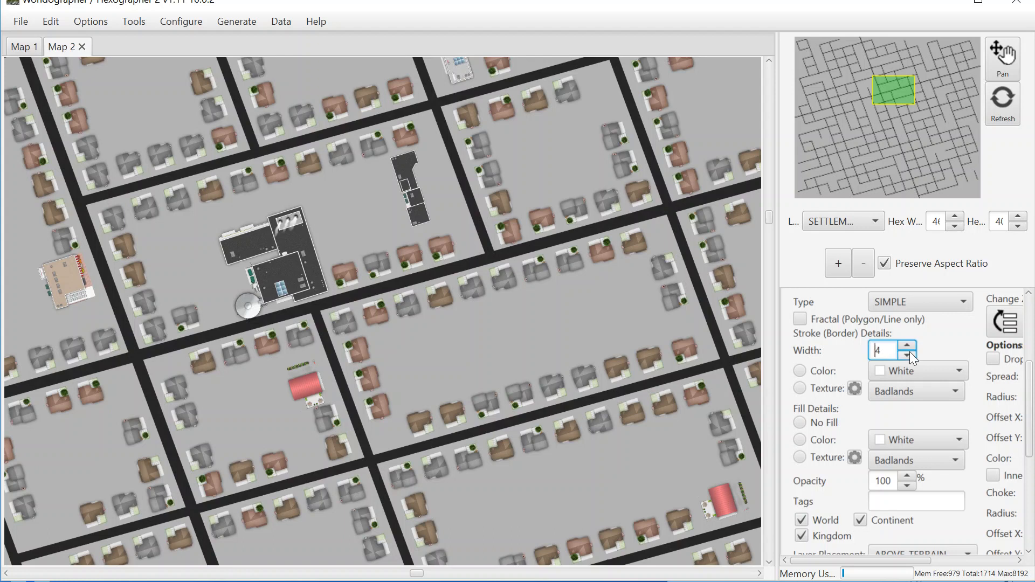
# Draw a four-cornered polygon filled with the Blacktop texture around the narrow dark-roofed building at the block's east end
pyautogui.click(801, 457)
pyautogui.click(912, 464)
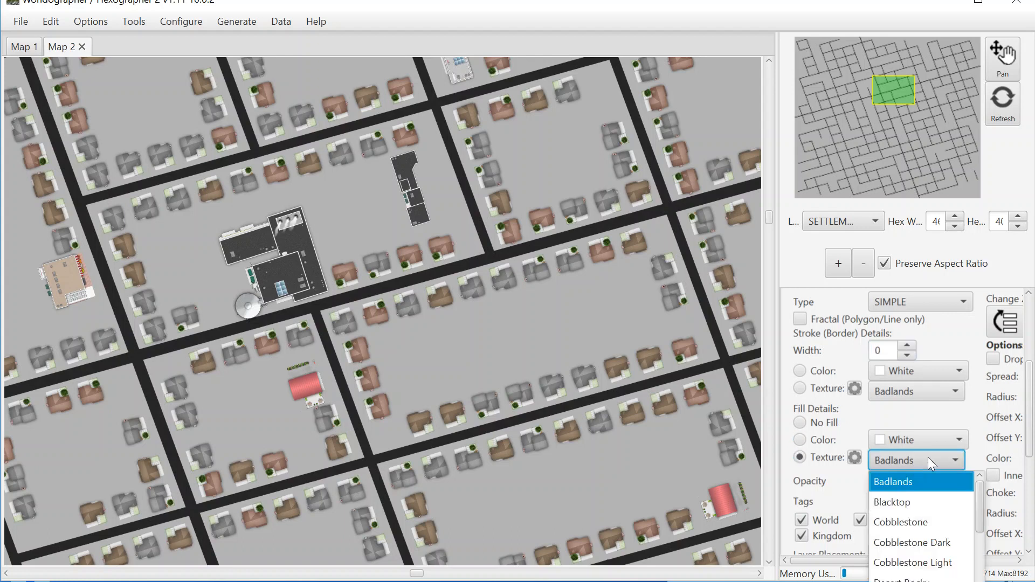
pyautogui.click(914, 501)
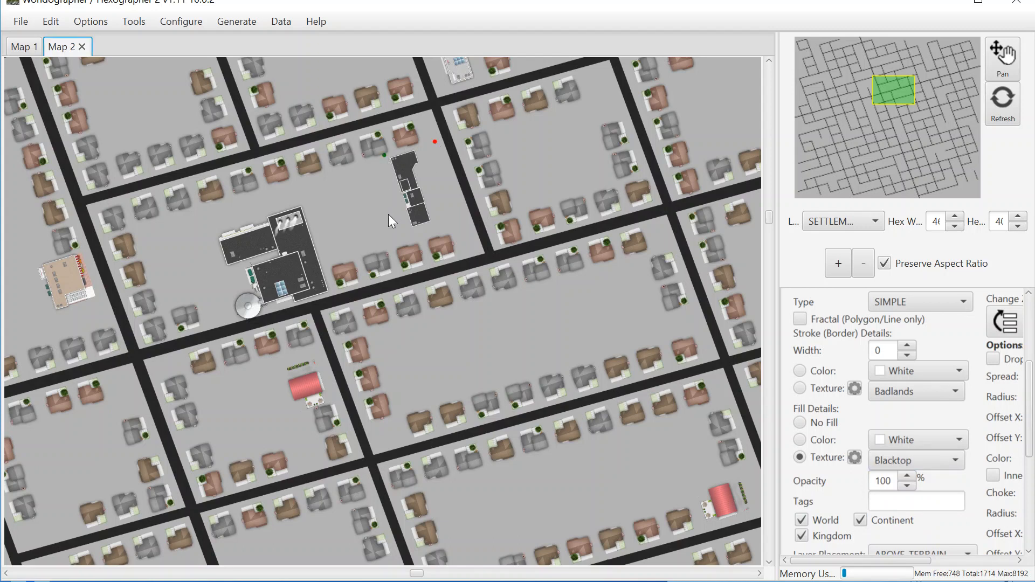
pyautogui.click(408, 236)
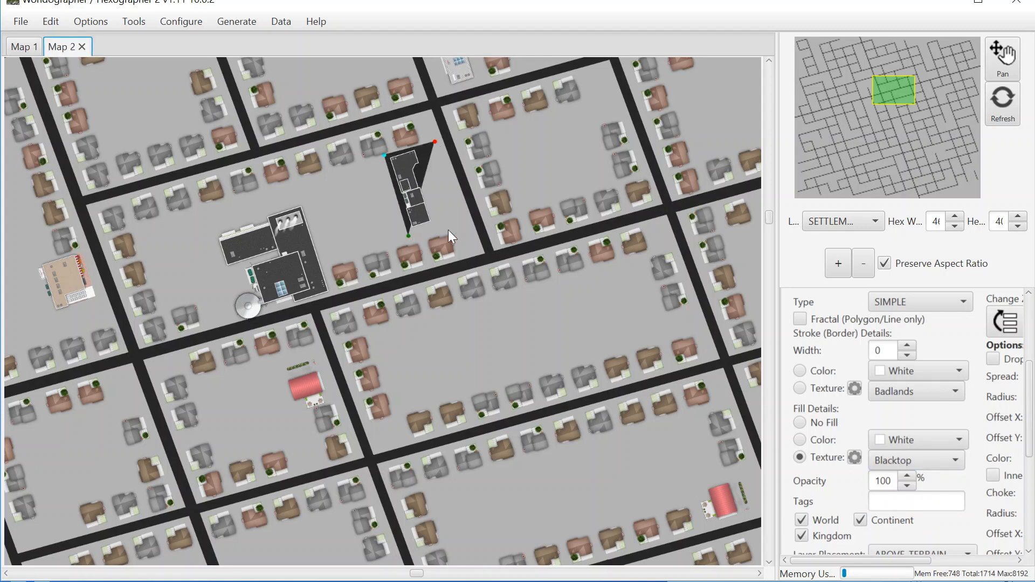
pyautogui.click(467, 222)
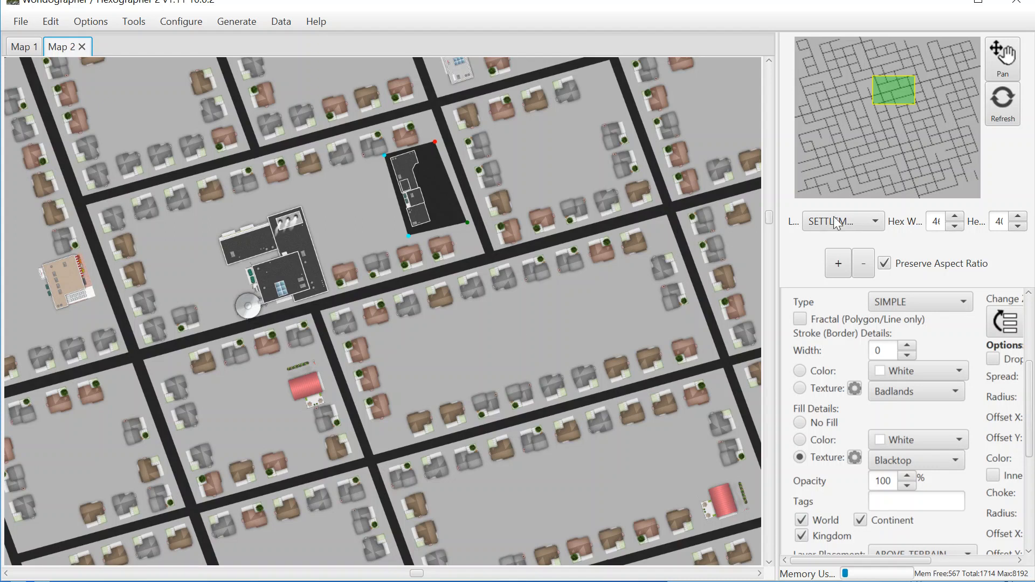
# Examine the layout of streets, houses and special buildings across the generated city, both zoomed out and close up
pyautogui.click(861, 271)
pyautogui.click(862, 264)
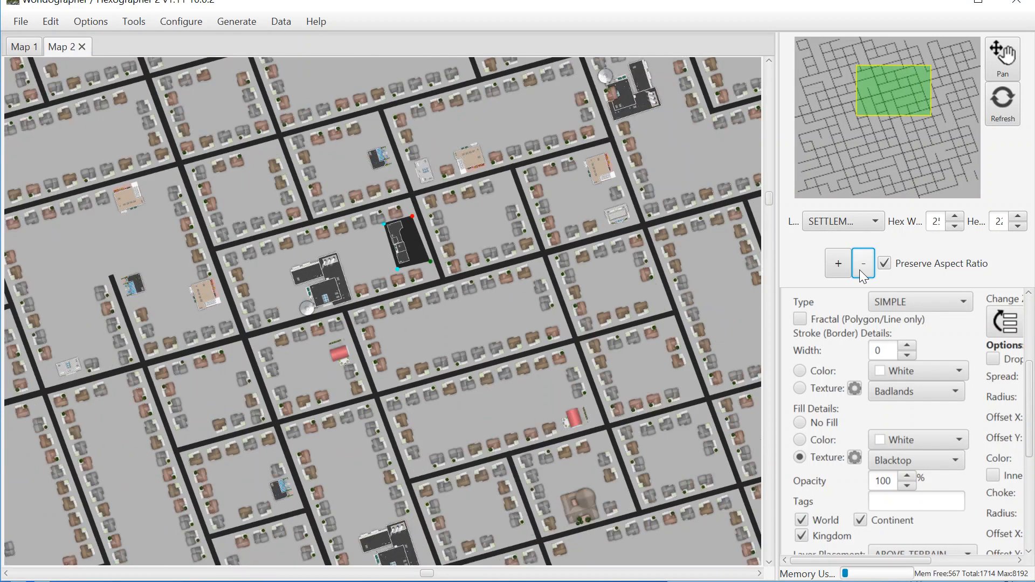
pyautogui.click(863, 264)
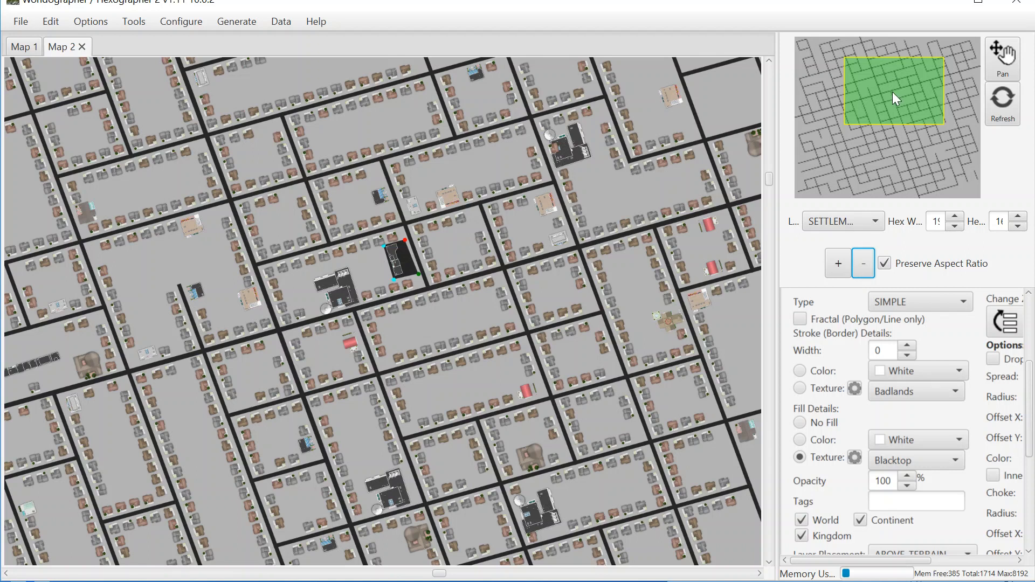
pyautogui.moveTo(892, 93)
pyautogui.mouseDown()
pyautogui.moveTo(877, 111)
pyautogui.moveTo(863, 106)
pyautogui.moveTo(886, 101)
pyautogui.mouseUp()
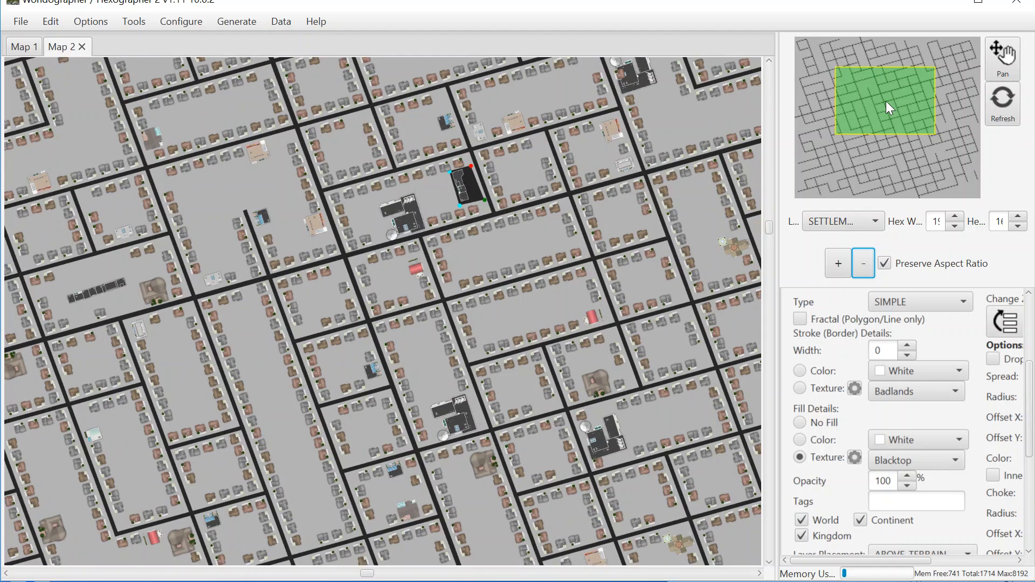
pyautogui.moveTo(886, 102); pyautogui.dragTo(892, 102)
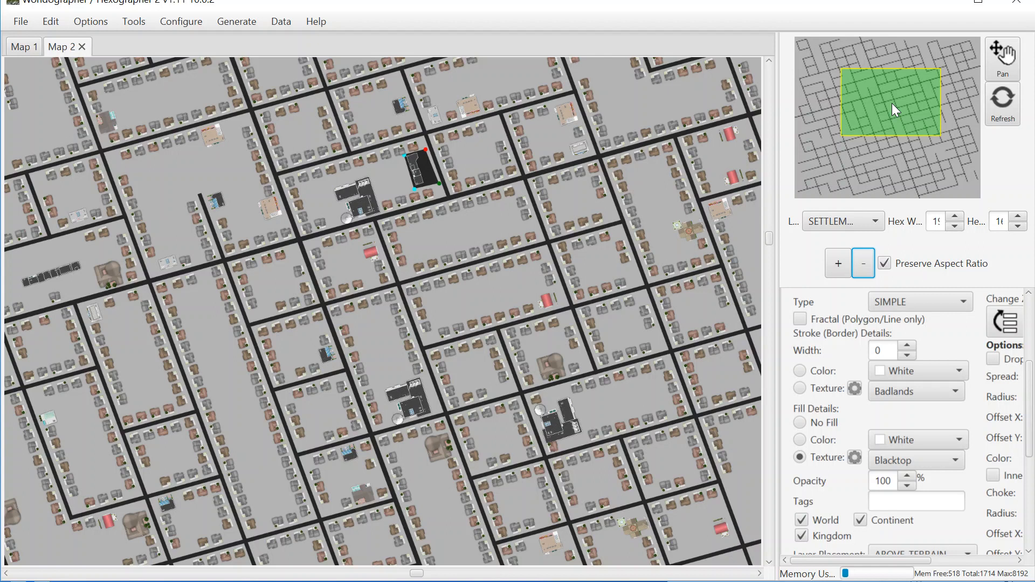
pyautogui.moveTo(892, 102); pyautogui.dragTo(886, 104)
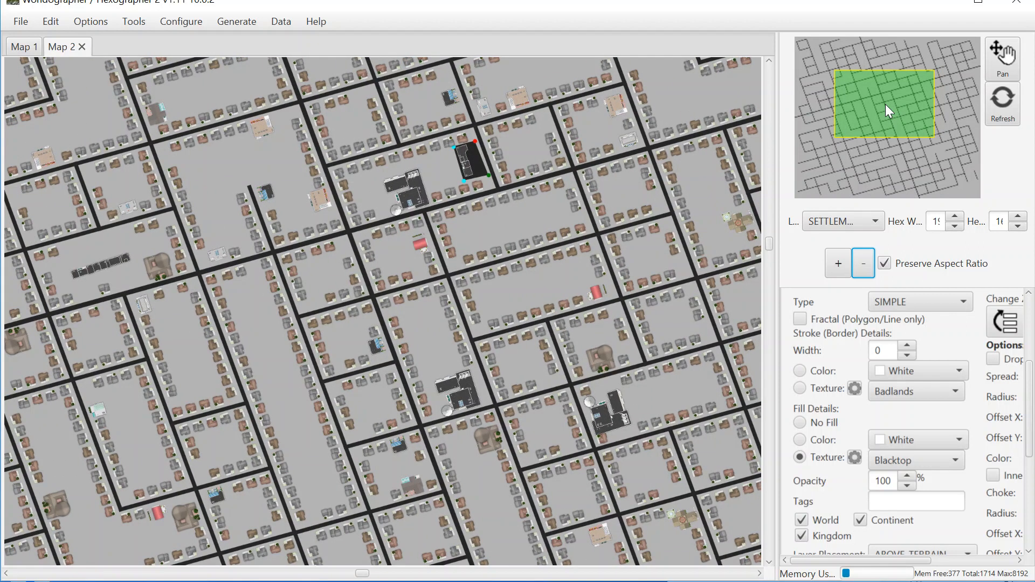
pyautogui.click(839, 263)
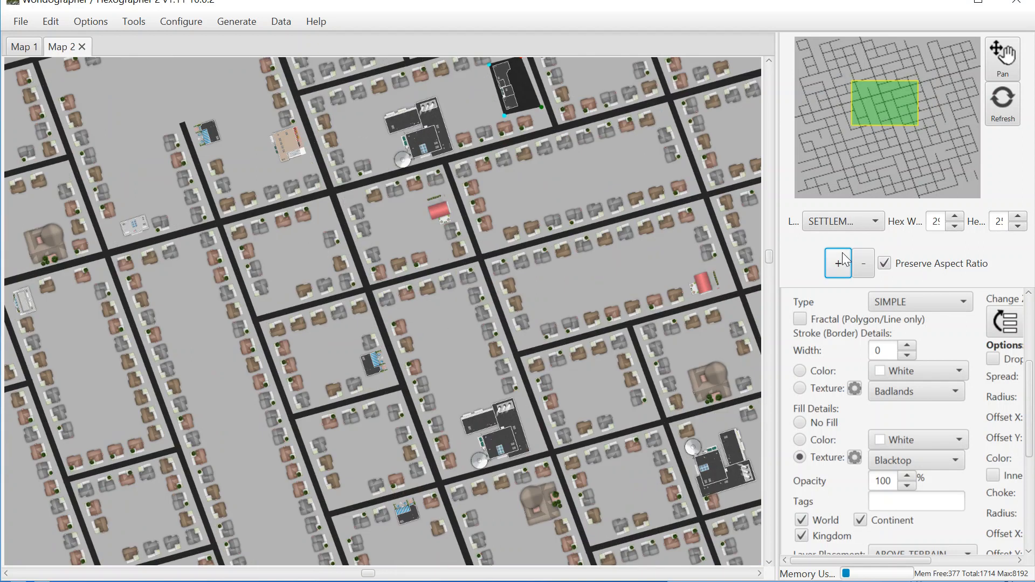
pyautogui.click(841, 261)
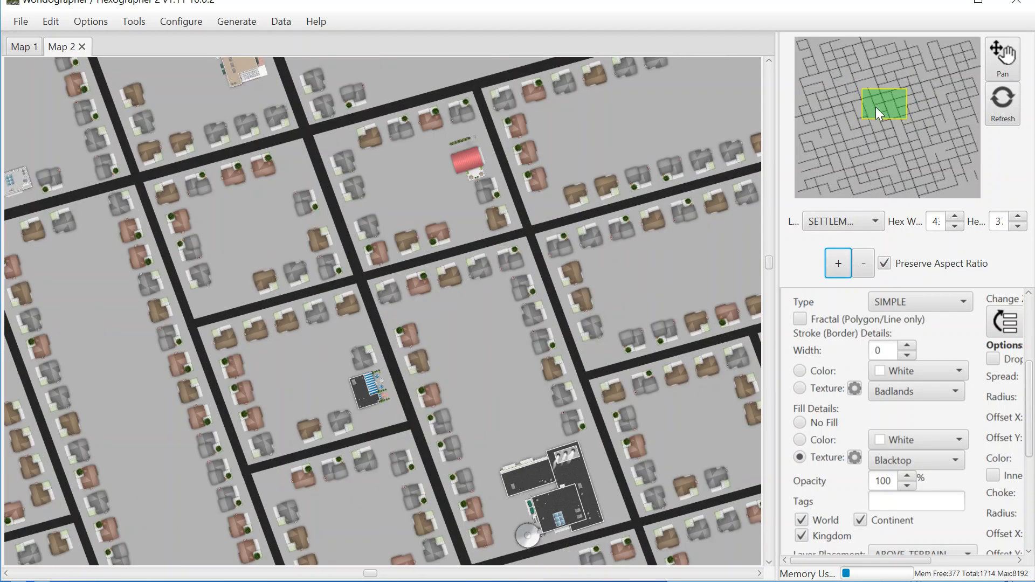
pyautogui.moveTo(876, 107); pyautogui.dragTo(910, 104)
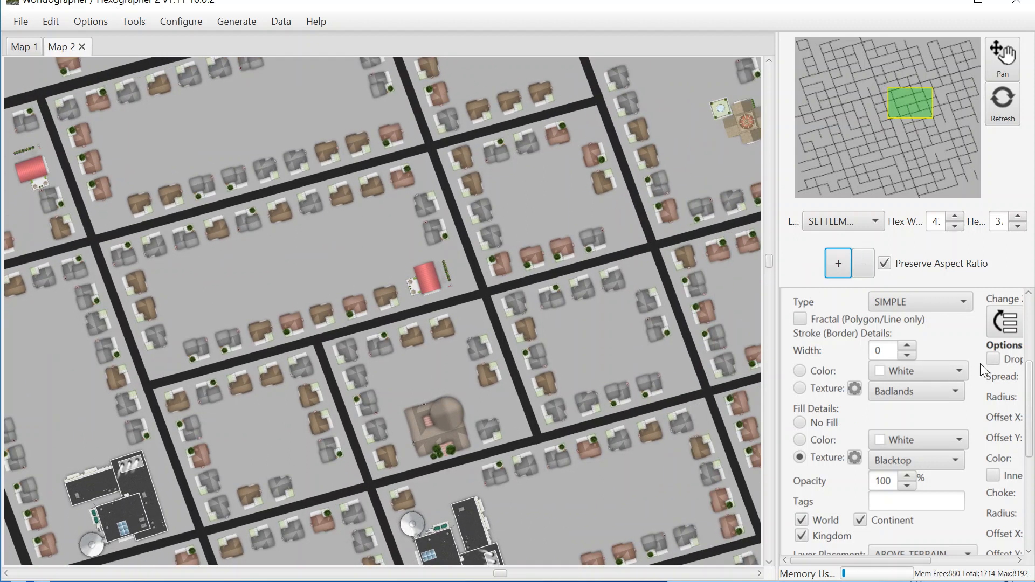
pyautogui.scroll(1, 1030, 389)
pyautogui.scroll(5, 1030, 388)
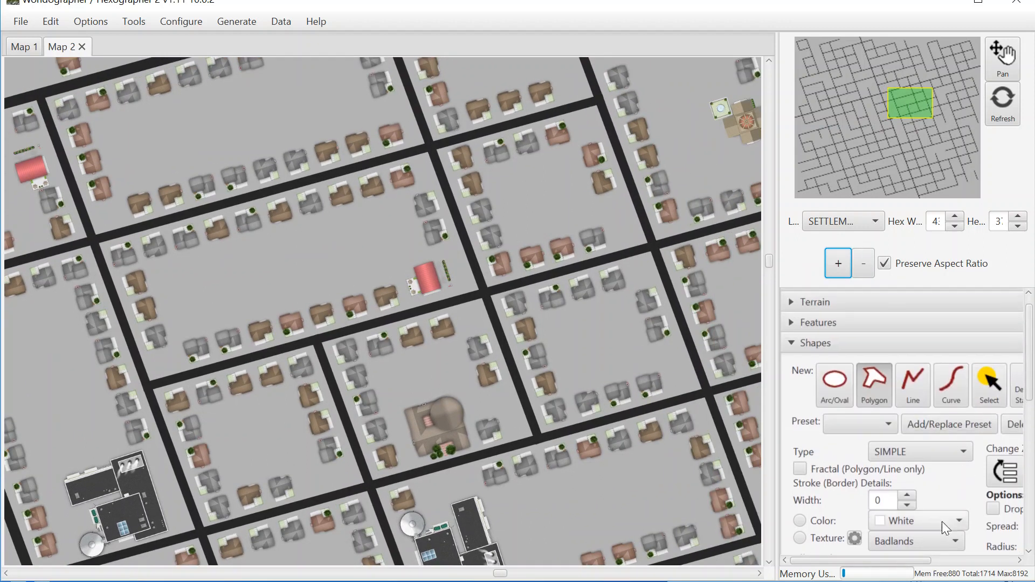
# Set the new polygon's fill texture to Grass
pyautogui.click(949, 562)
pyautogui.moveTo(954, 562); pyautogui.dragTo(874, 560)
pyautogui.click(937, 386)
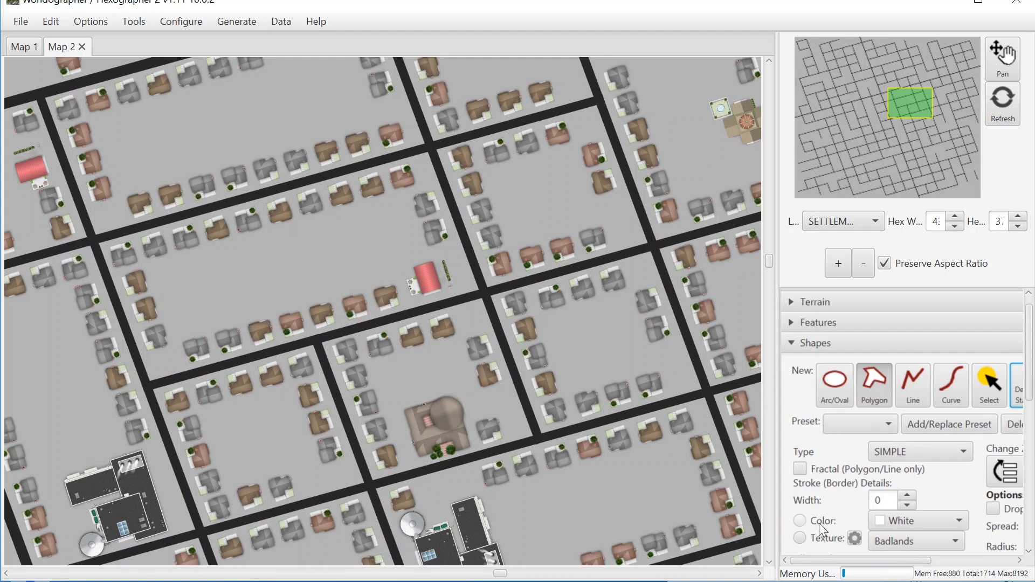
pyautogui.moveTo(1027, 376)
pyautogui.mouseDown()
pyautogui.moveTo(1032, 452)
pyautogui.moveTo(1031, 443)
pyautogui.mouseUp()
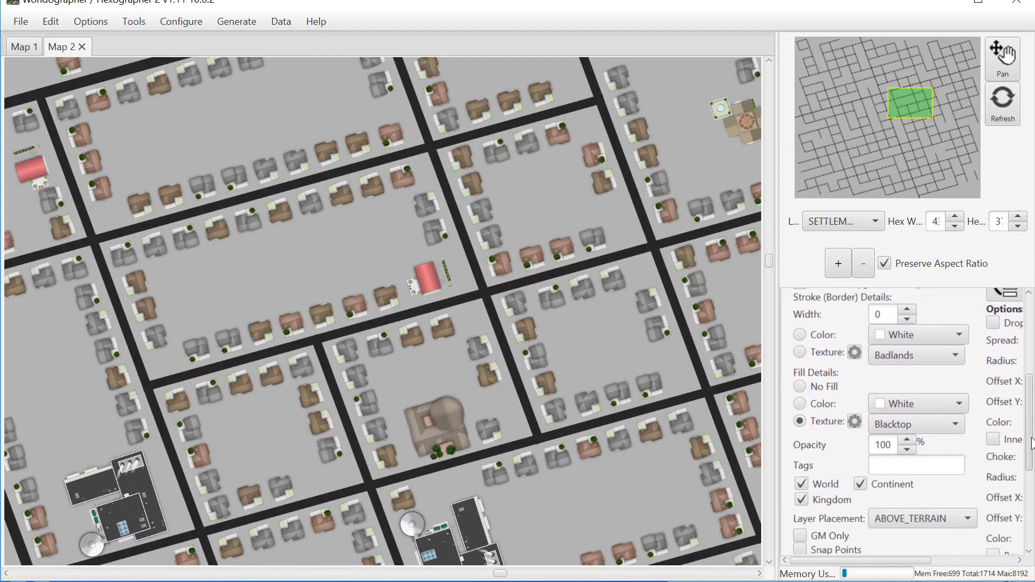
pyautogui.click(952, 430)
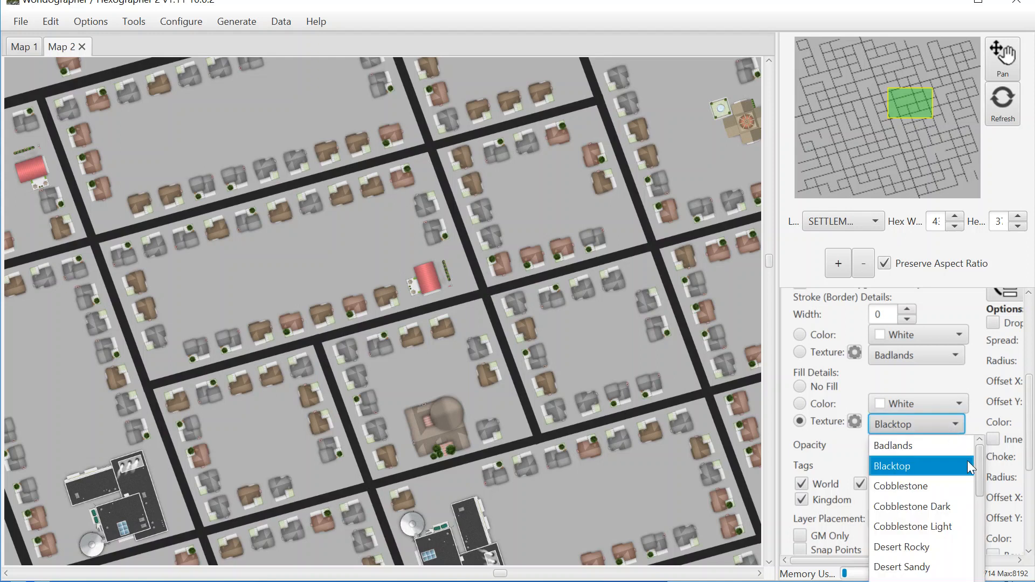
pyautogui.scroll(-2, 979, 490)
pyautogui.scroll(-2, 981, 497)
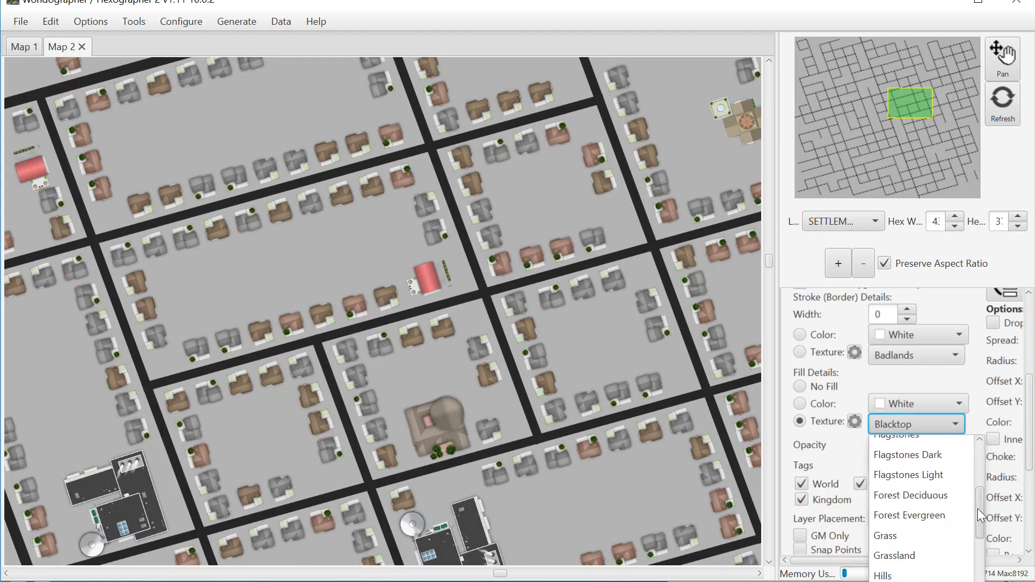
pyautogui.click(912, 527)
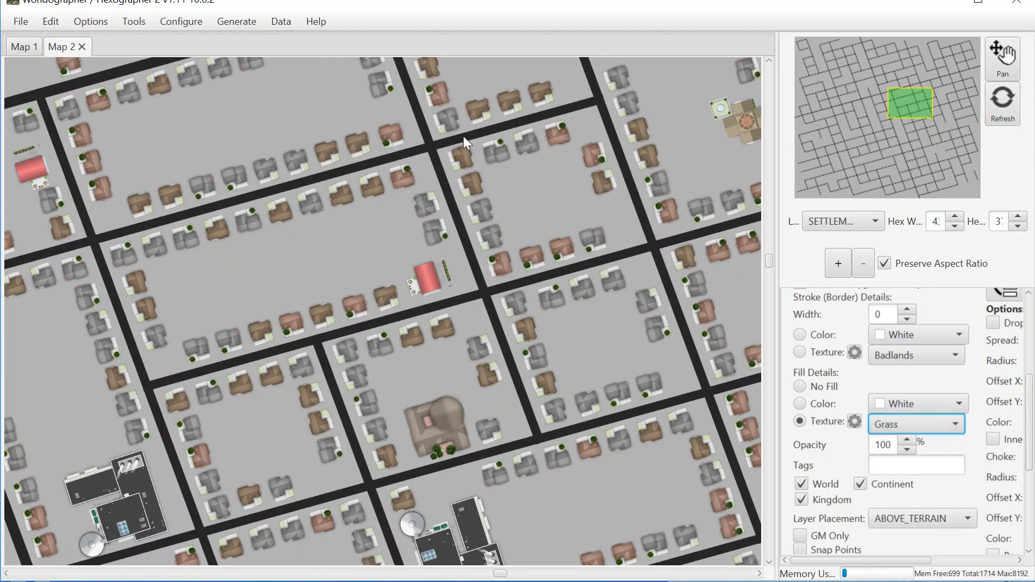
# Try covering the nearly square residential block north-east of the red-roofed building with a four-cornered Grass polygon, and delete it
pyautogui.click(842, 265)
pyautogui.click(836, 266)
pyautogui.moveTo(895, 106); pyautogui.dragTo(921, 98)
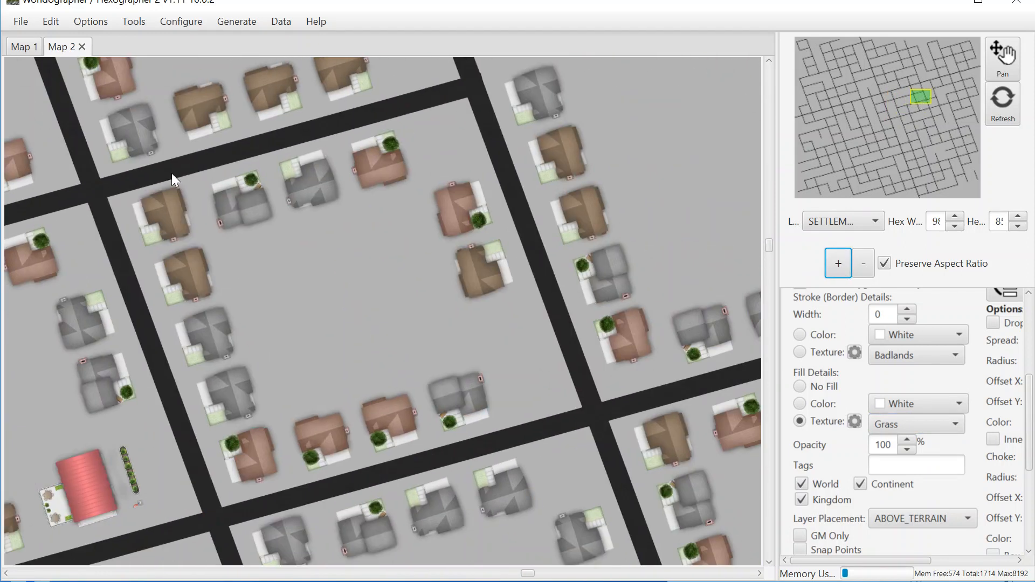
pyautogui.click(121, 203)
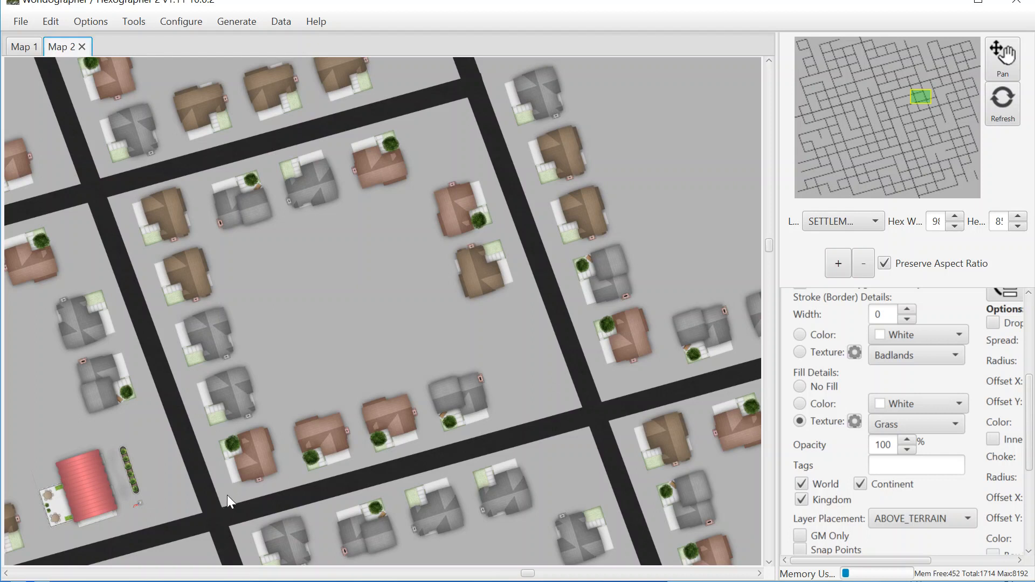
pyautogui.click(564, 400)
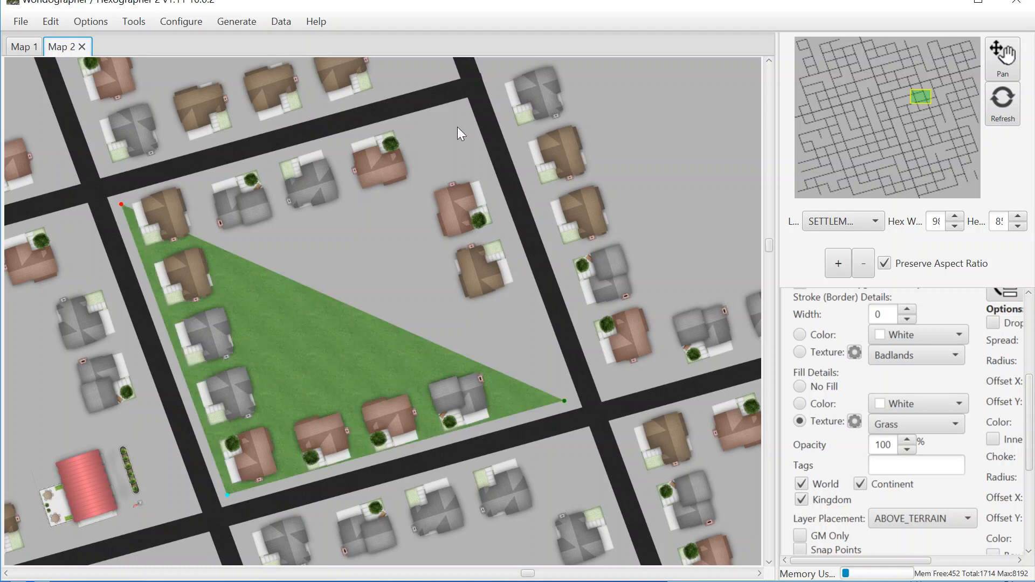
pyautogui.click(459, 113)
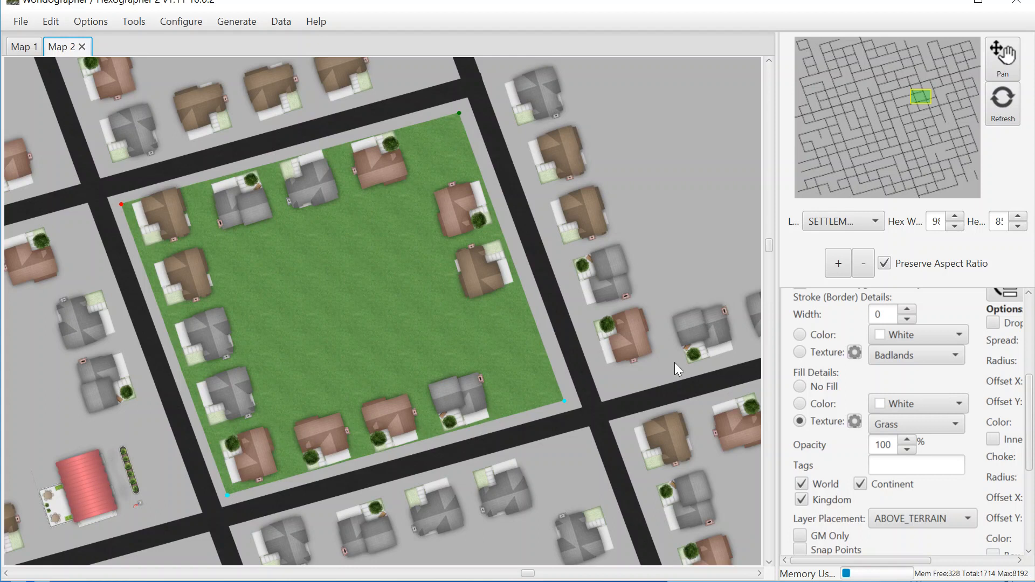
pyautogui.moveTo(1030, 377); pyautogui.dragTo(1029, 305)
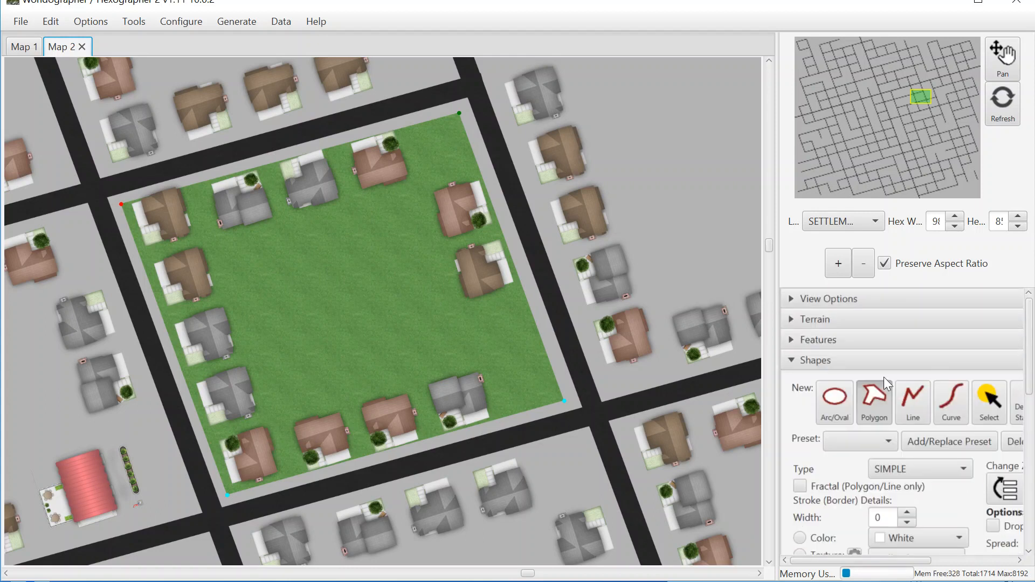
pyautogui.press('Delete')
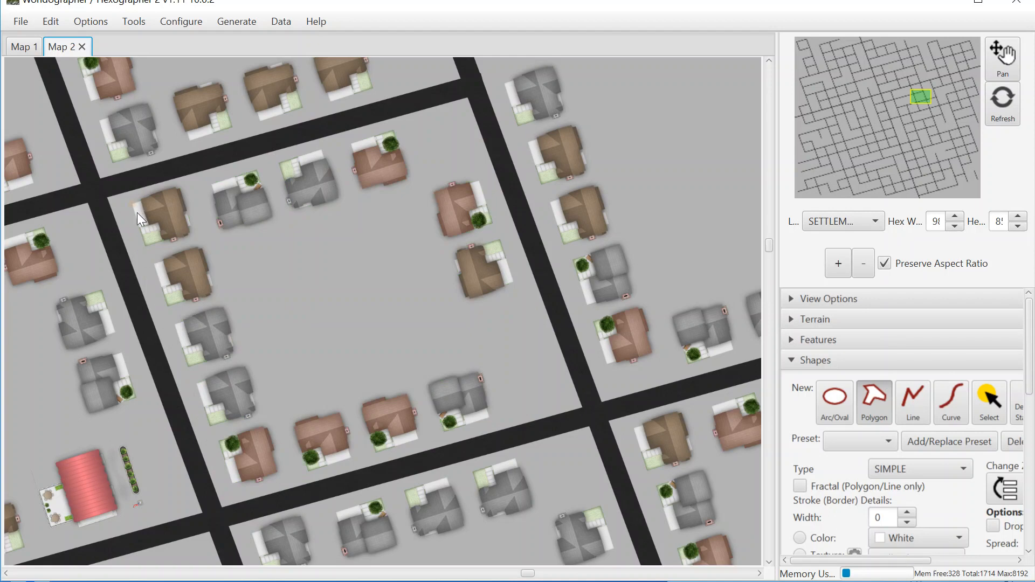
# Redraw the four-cornered Grass polygon across the same residential block, inset slightly from the roads, re-placing its two eastern corners
pyautogui.click(234, 489)
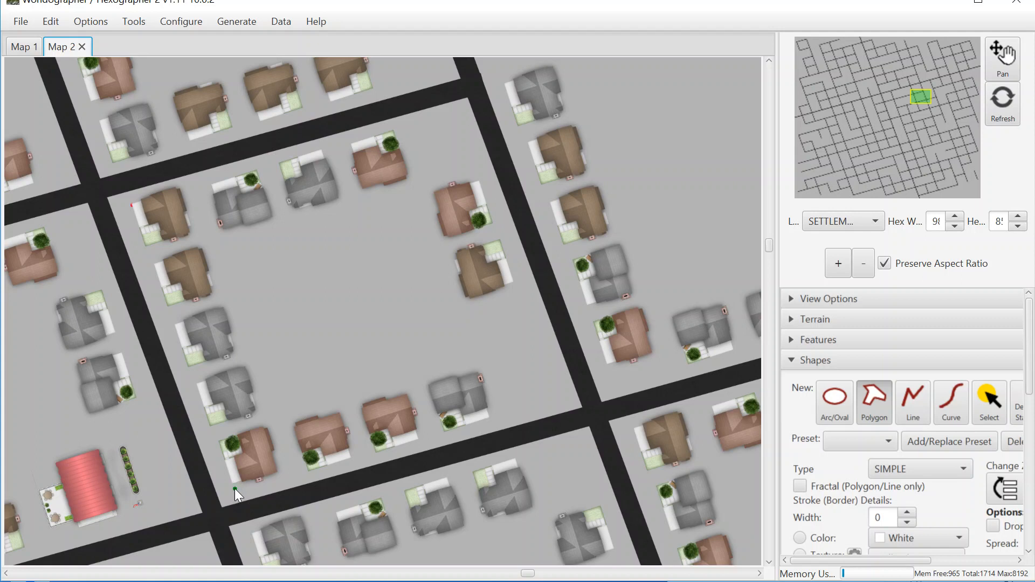
pyautogui.click(559, 397)
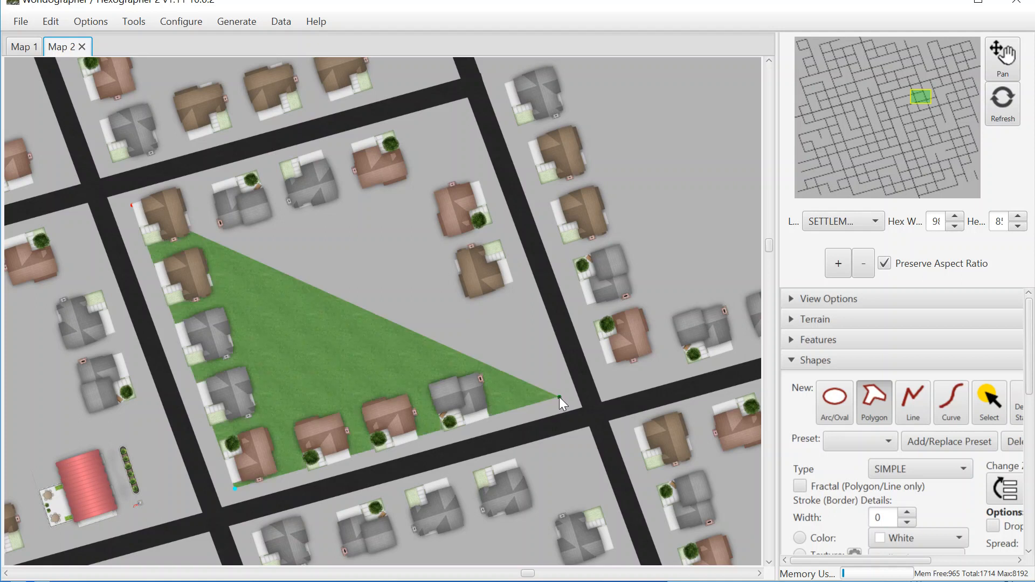
pyautogui.click(454, 113)
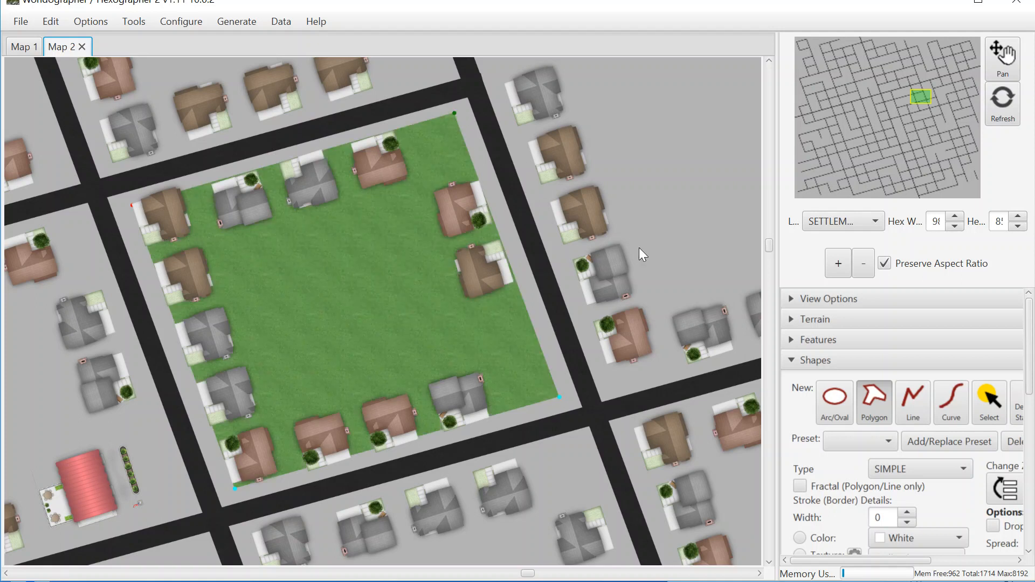
pyautogui.hotkey('ctrl', 'z')
pyautogui.hotkey('ctrl', 'z')
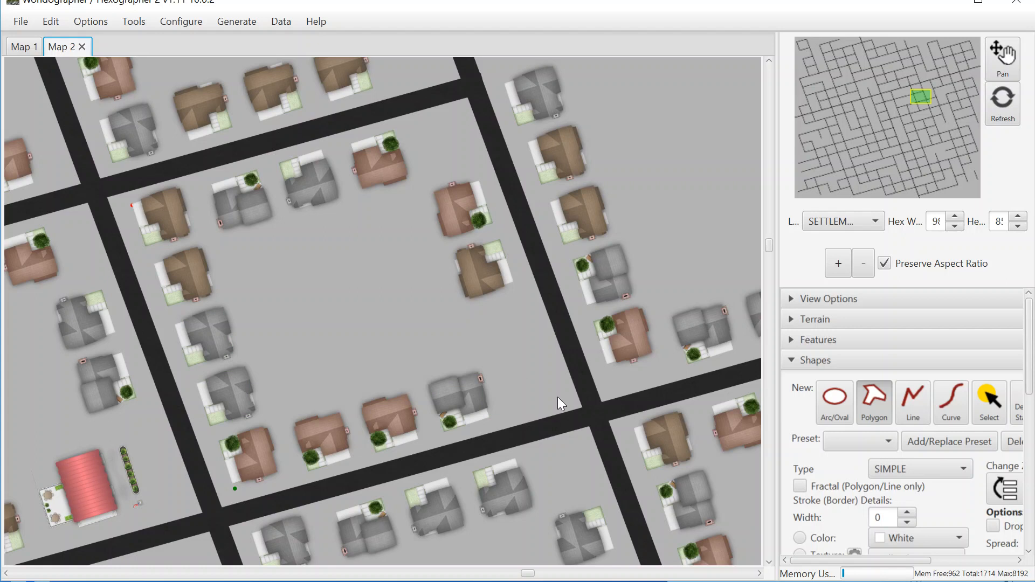
pyautogui.click(558, 397)
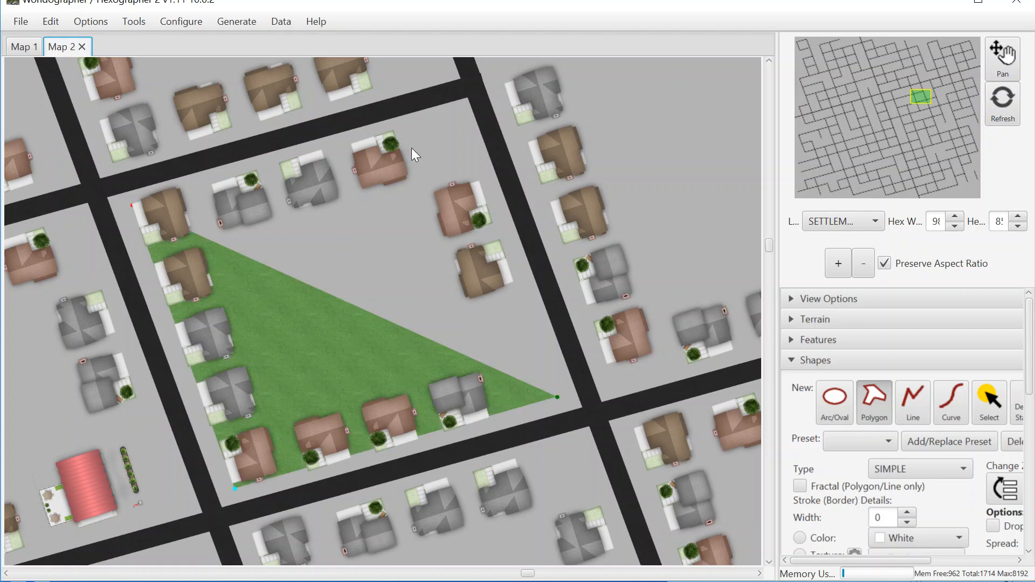
pyautogui.click(455, 116)
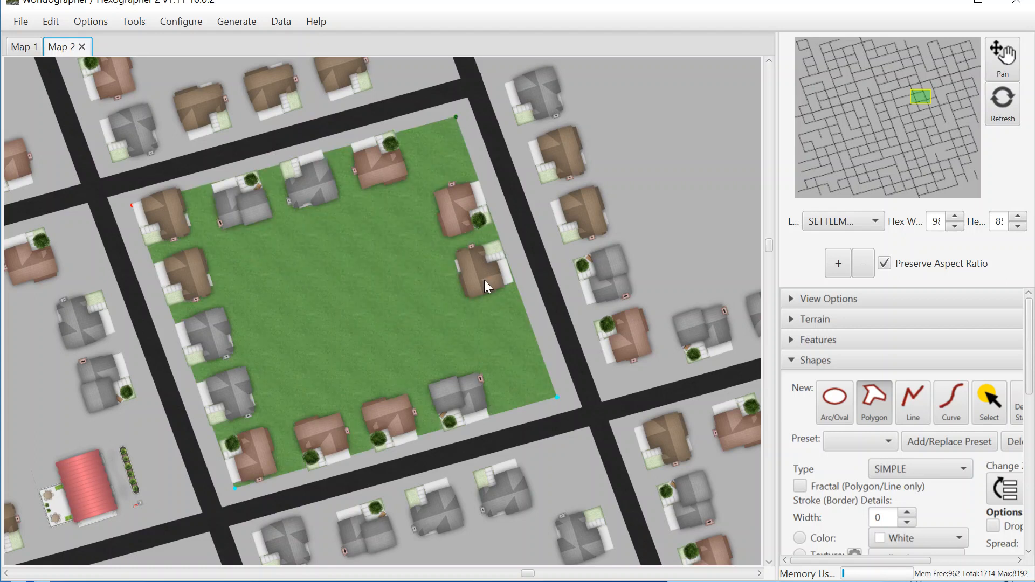
pyautogui.hotkey('ctrl', 'z')
pyautogui.hotkey('ctrl', 'z')
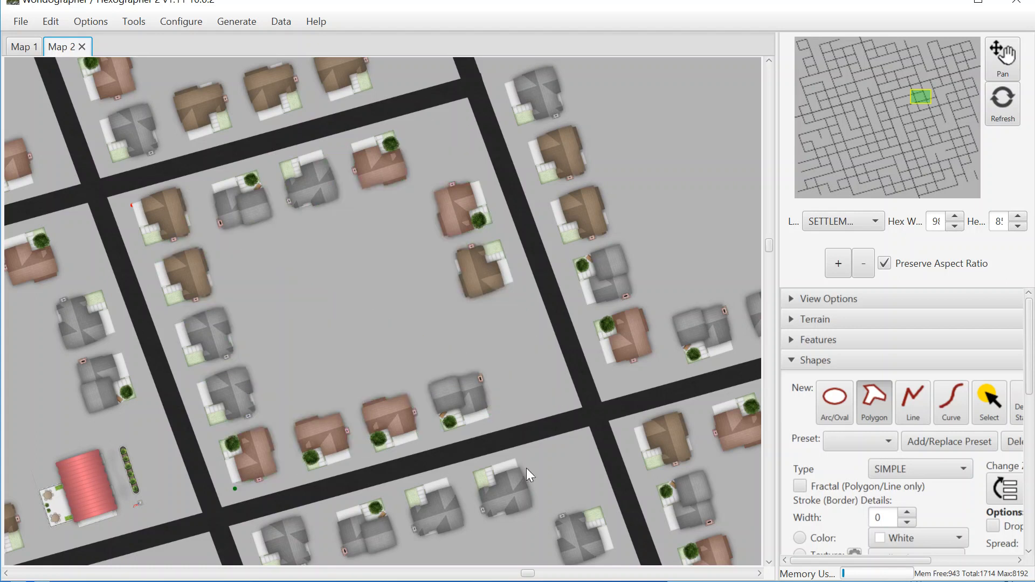
pyautogui.click(551, 399)
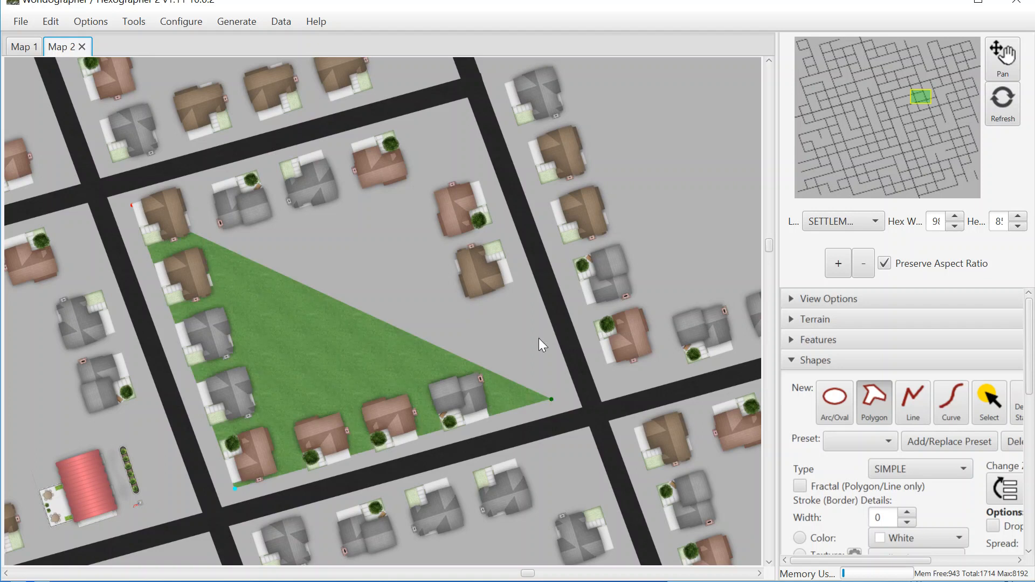
pyautogui.click(455, 118)
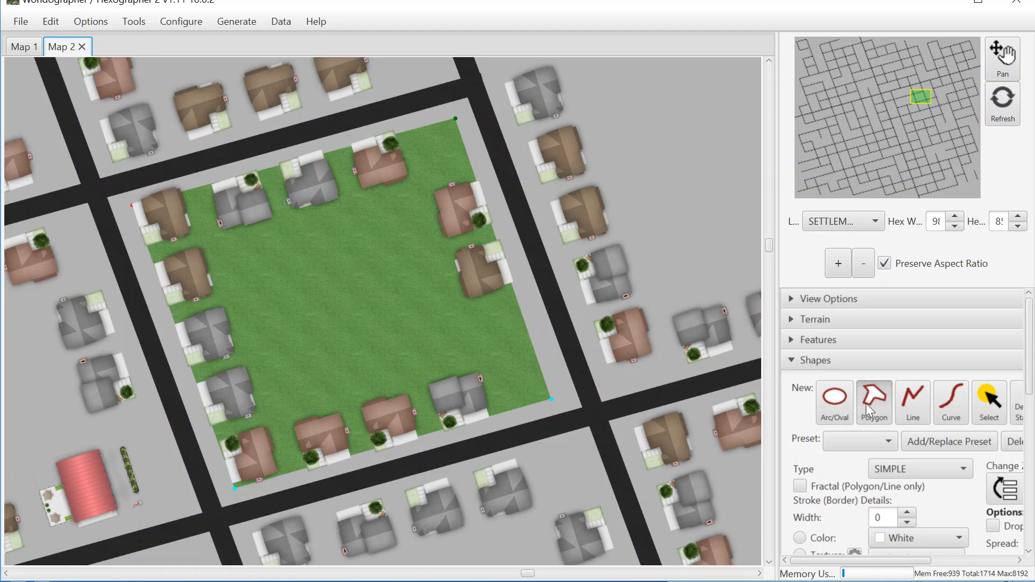
# Review the map attributes and settlement generation options for a new settlement map, and close the setup screen
pyautogui.click(864, 265)
pyautogui.click(864, 266)
pyautogui.click(864, 265)
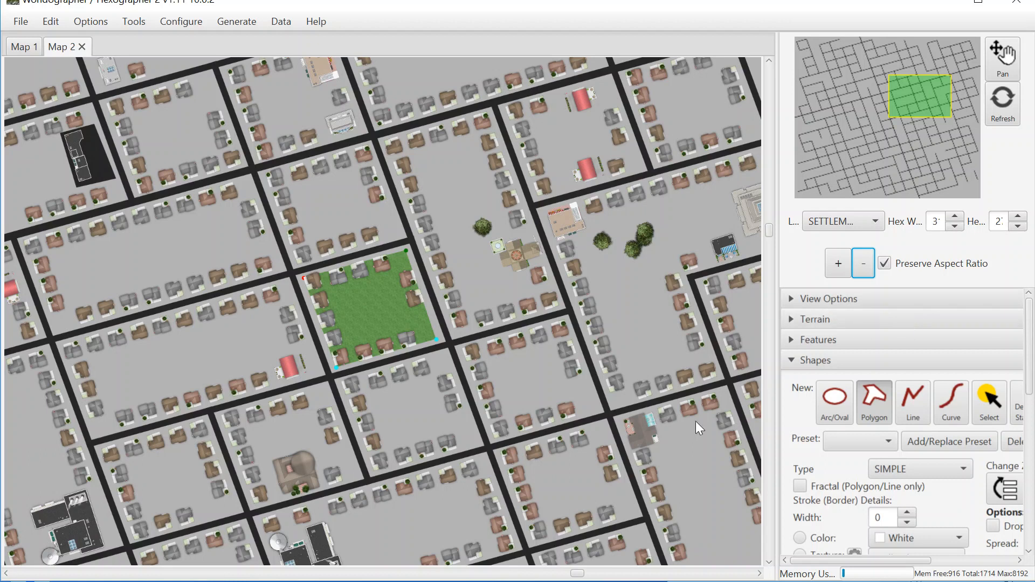
pyautogui.click(892, 90)
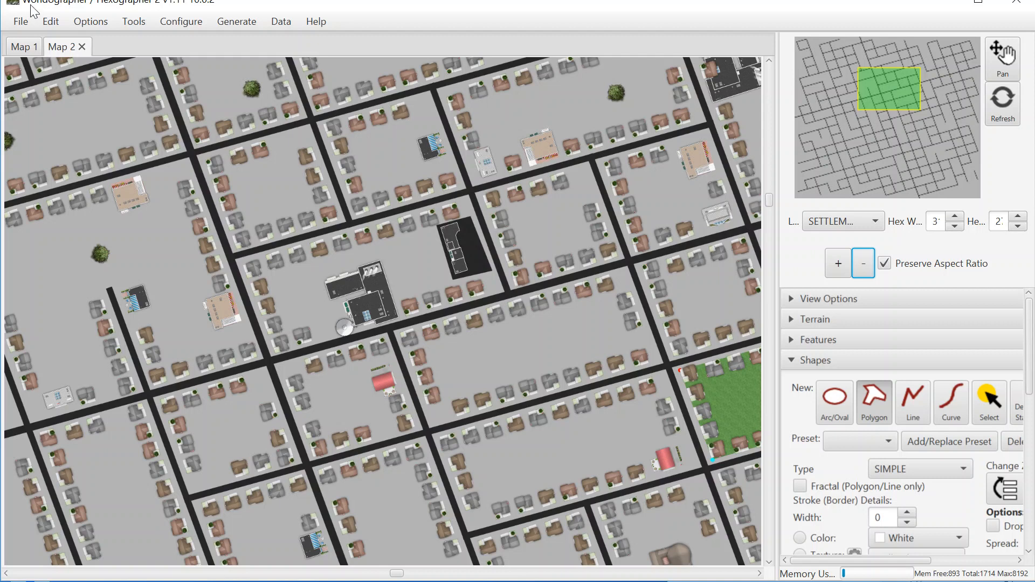
pyautogui.click(22, 20)
pyautogui.click(40, 45)
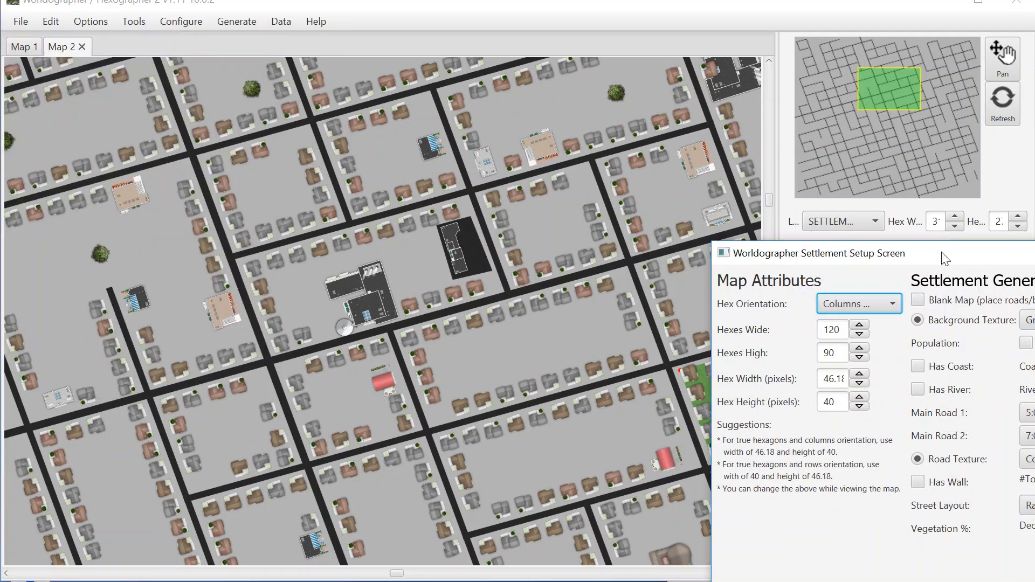
pyautogui.moveTo(942, 254); pyautogui.dragTo(447, 157)
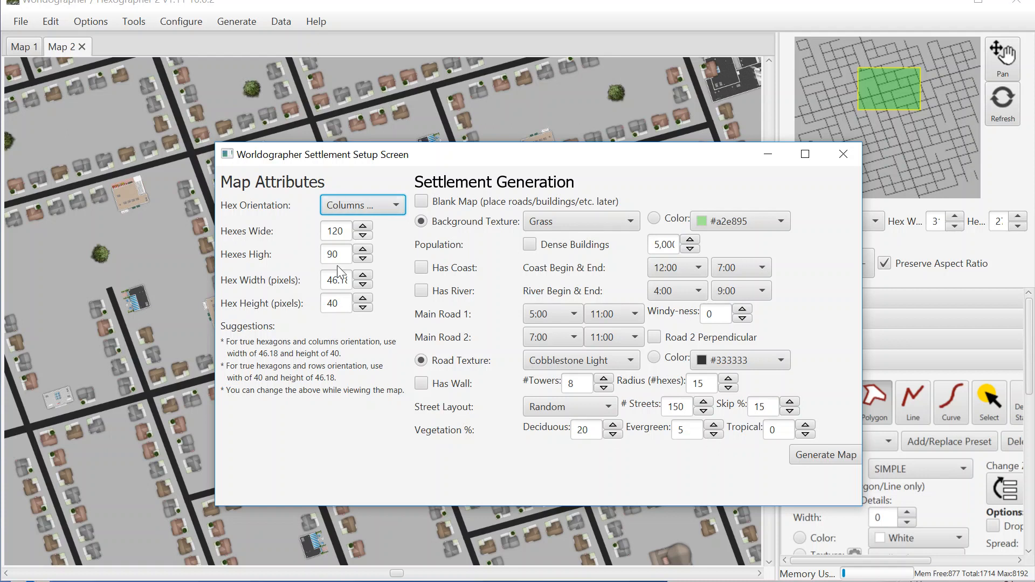
pyautogui.click(825, 455)
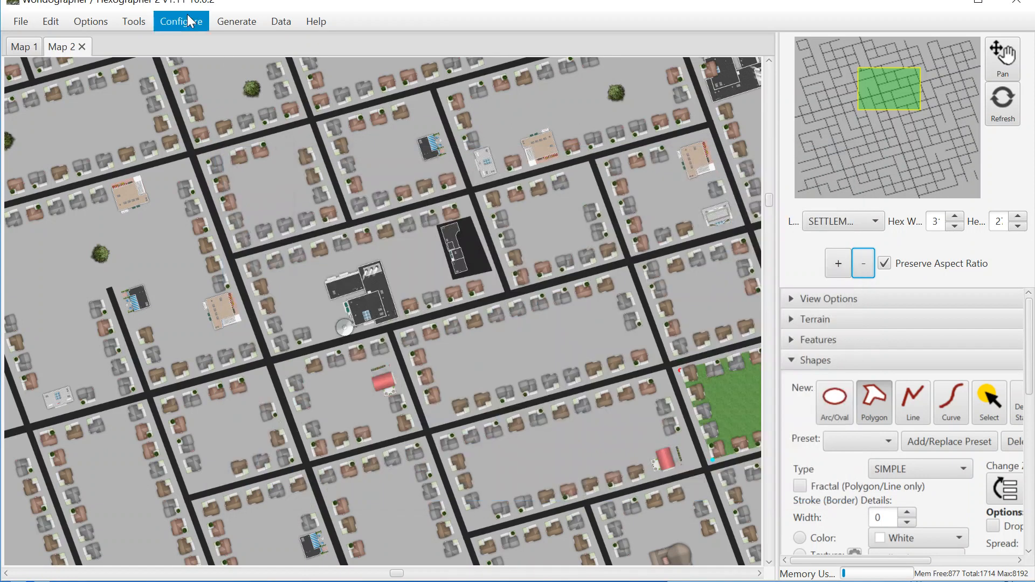
# Review the building placement, building descriptions, races and other info in the settlement data configuration, and close it
pyautogui.click(189, 21)
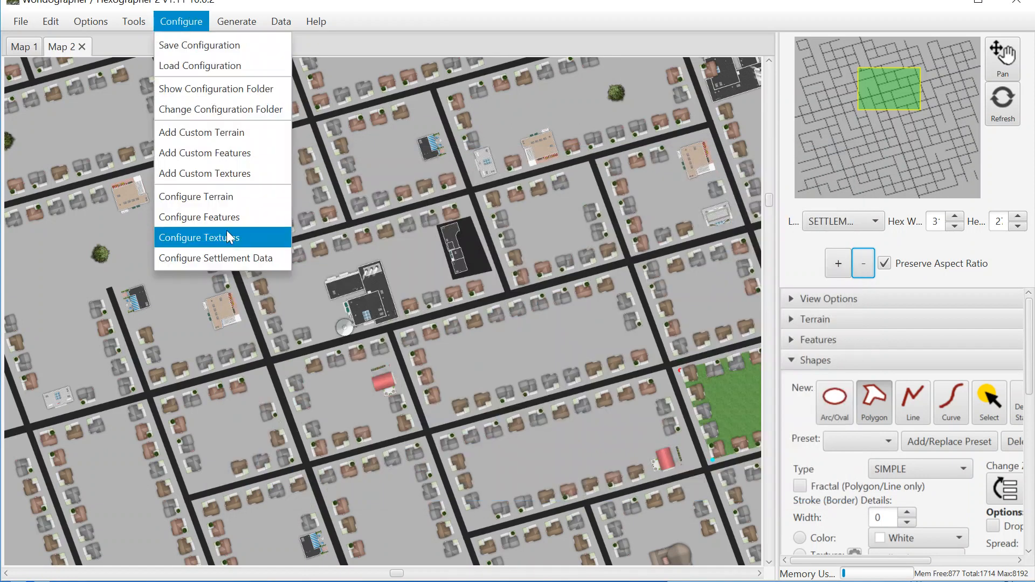
pyautogui.click(229, 260)
pyautogui.moveTo(756, 268); pyautogui.dragTo(243, 136)
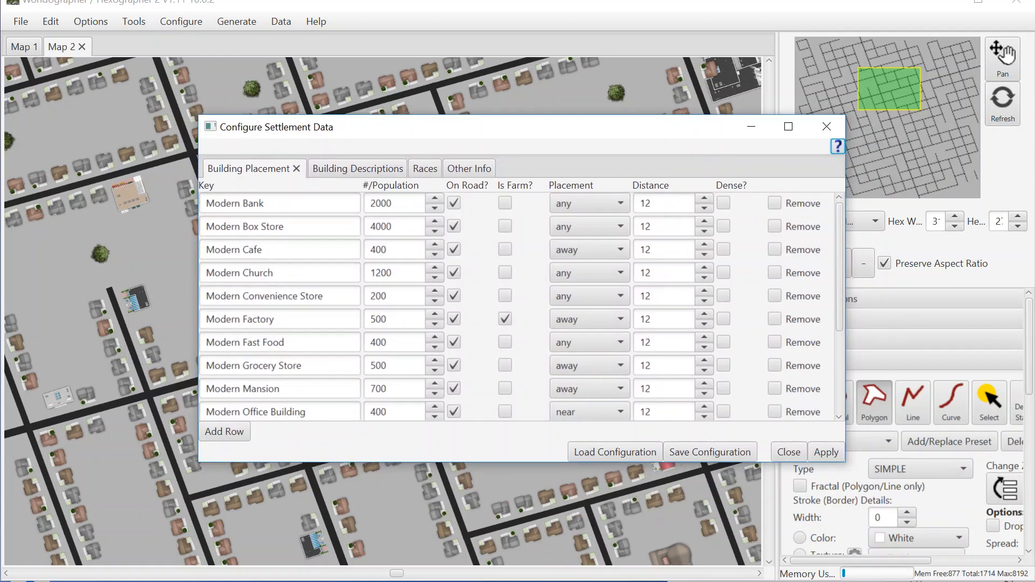
pyautogui.click(348, 170)
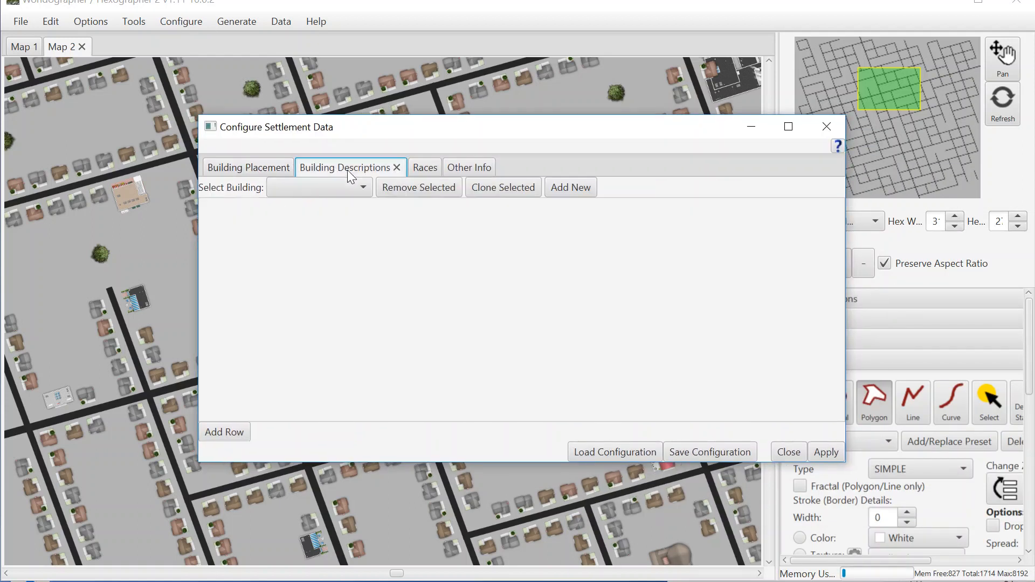
pyautogui.click(366, 188)
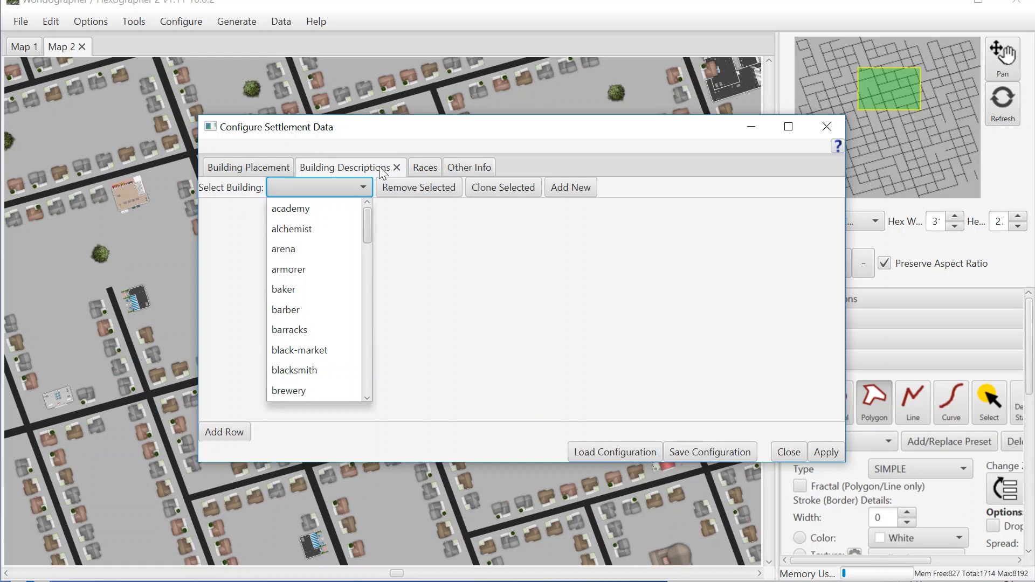
pyautogui.click(262, 169)
pyautogui.click(260, 167)
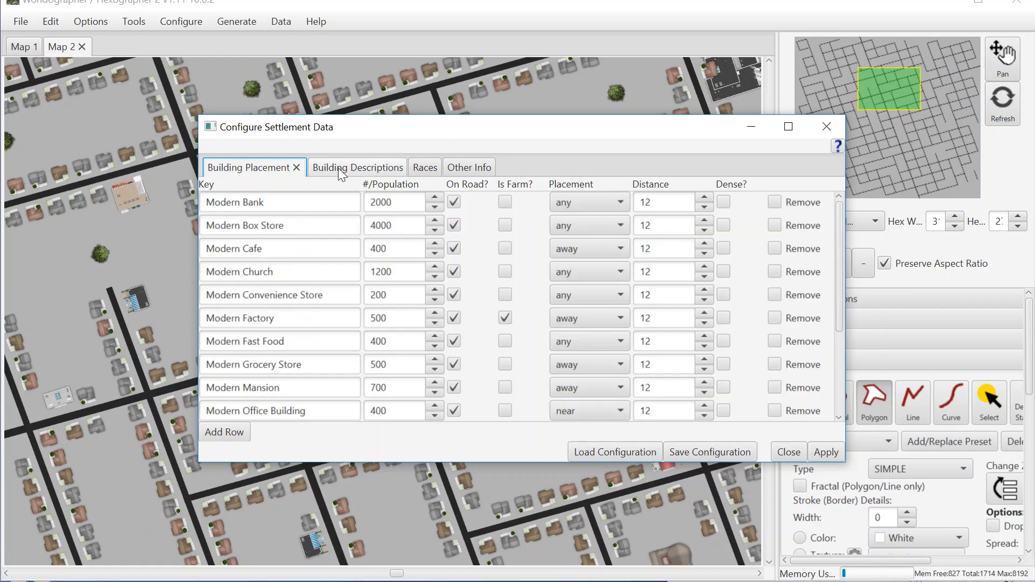
pyautogui.click(422, 168)
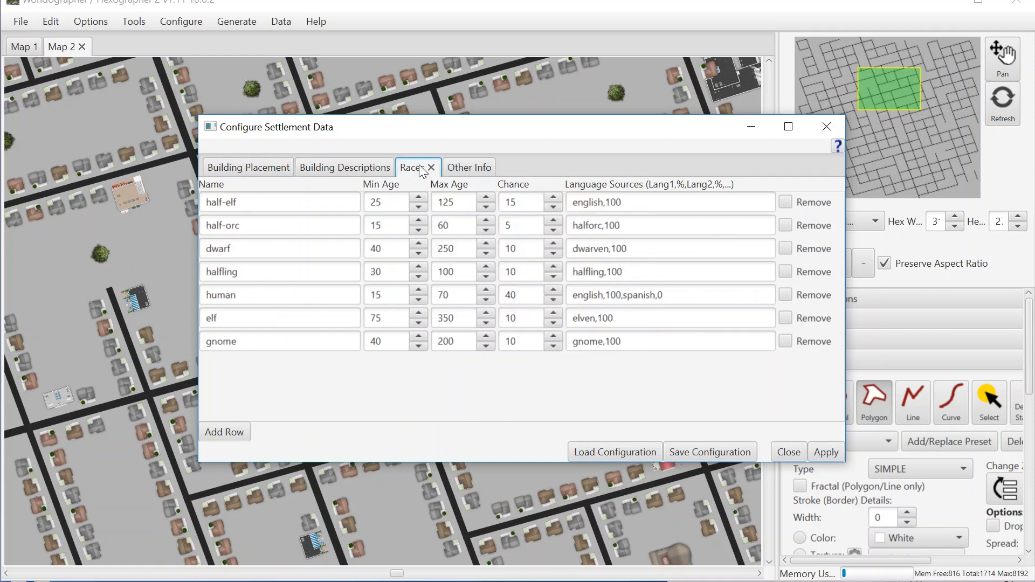
pyautogui.click(458, 170)
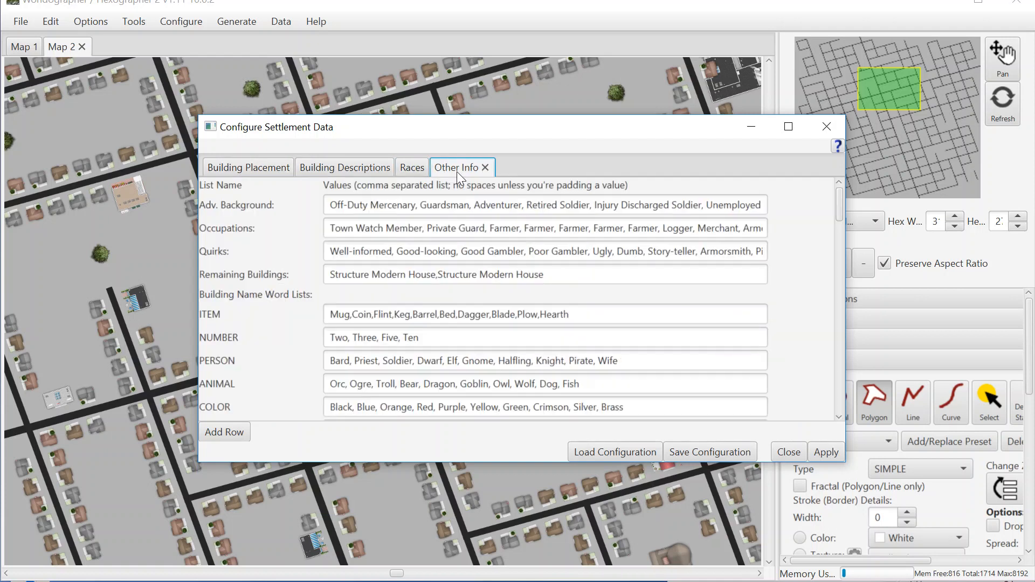
pyautogui.click(261, 165)
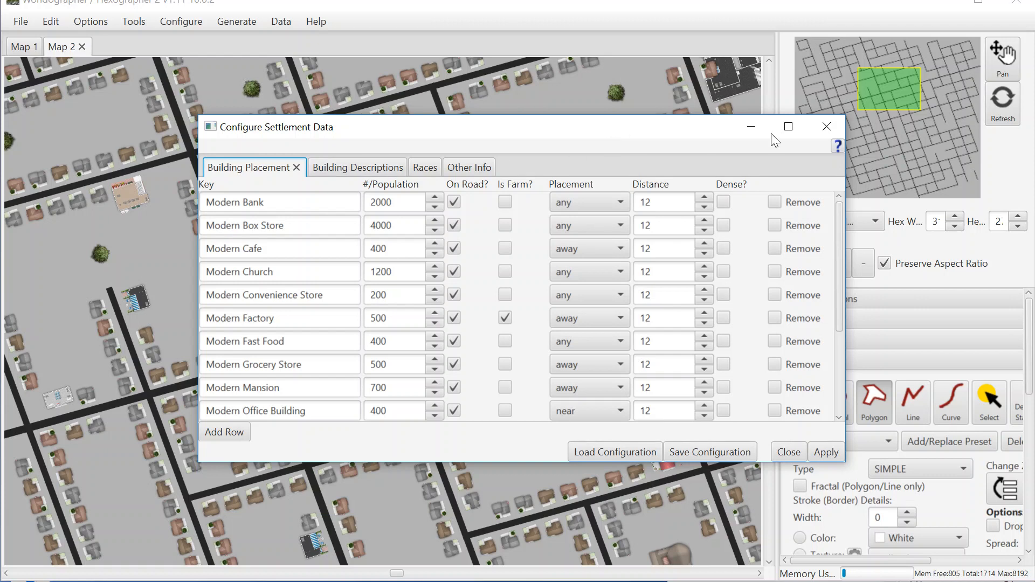
pyautogui.click(828, 127)
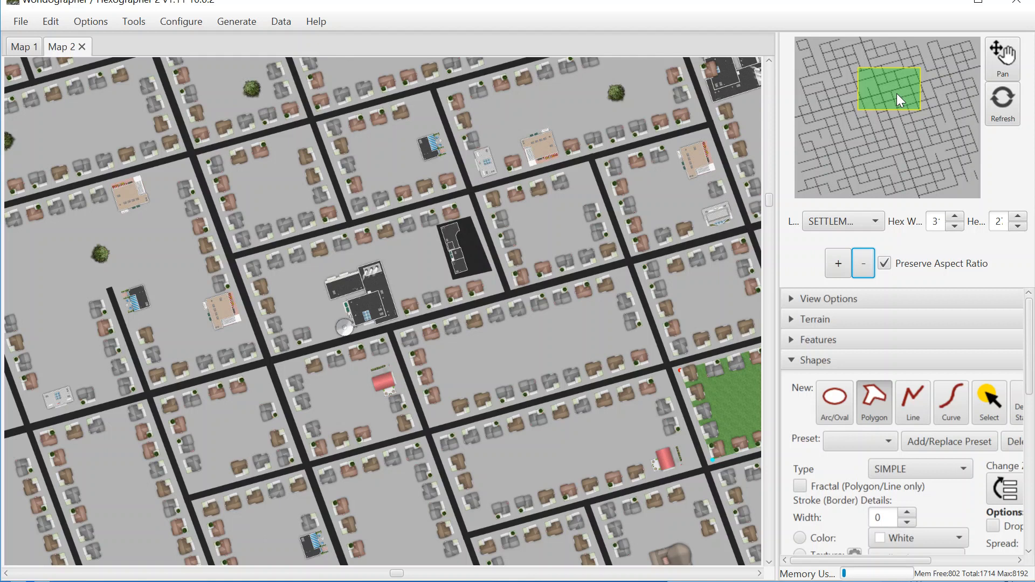
pyautogui.moveTo(897, 92)
pyautogui.mouseDown()
pyautogui.moveTo(885, 104)
pyautogui.moveTo(891, 123)
pyautogui.moveTo(869, 112)
pyautogui.moveTo(886, 96)
pyautogui.mouseUp()
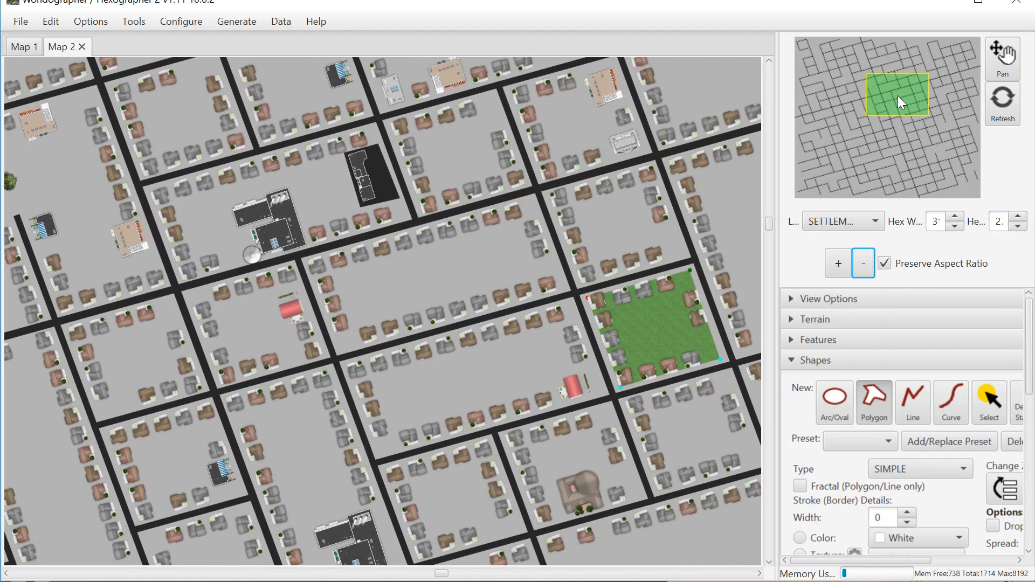